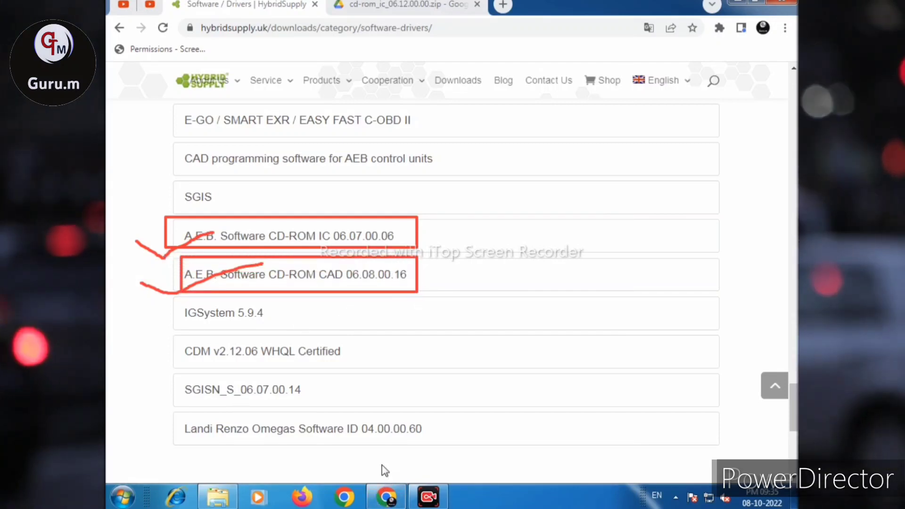
# - Download the A.E.B. Software CD-ROM IC 06.07.00.06 and CD-ROM CAD 06.08.00.16 packages, and check the CAD package's details page
pyautogui.click(212, 238)
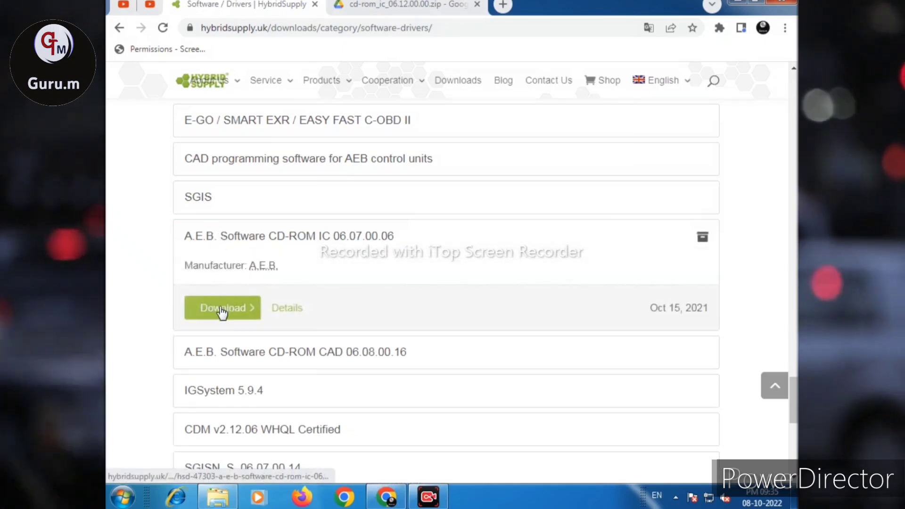
pyautogui.click(222, 311)
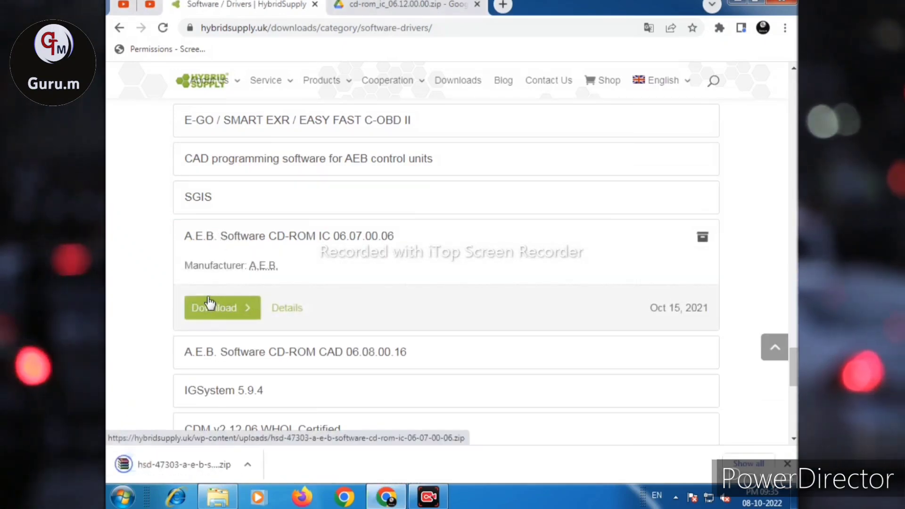
pyautogui.click(209, 362)
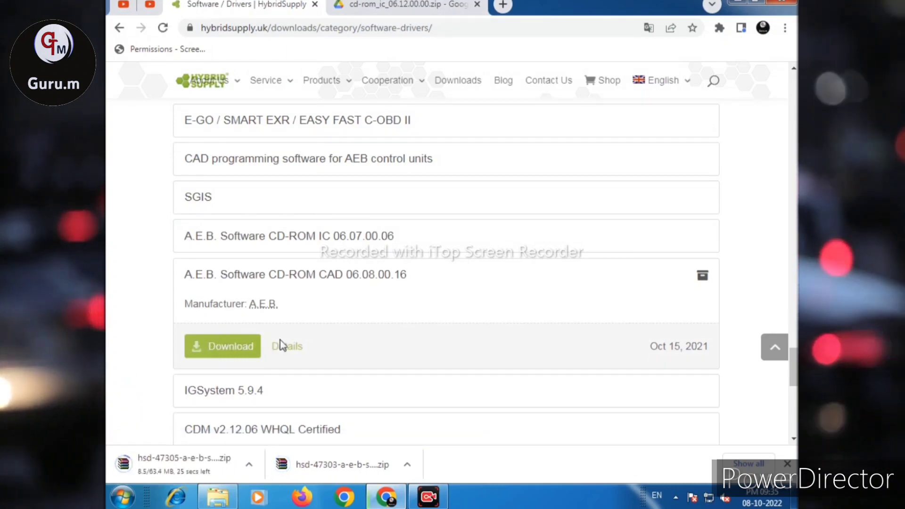
pyautogui.click(296, 350)
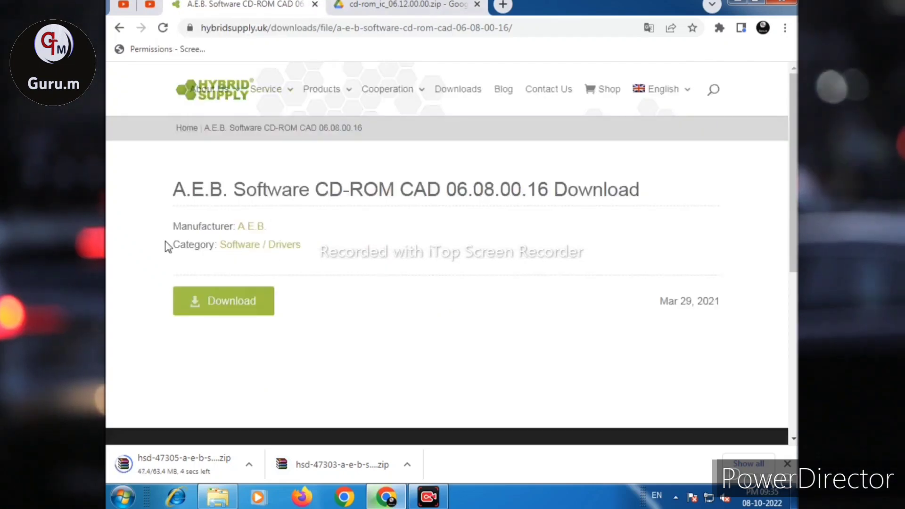
pyautogui.click(118, 28)
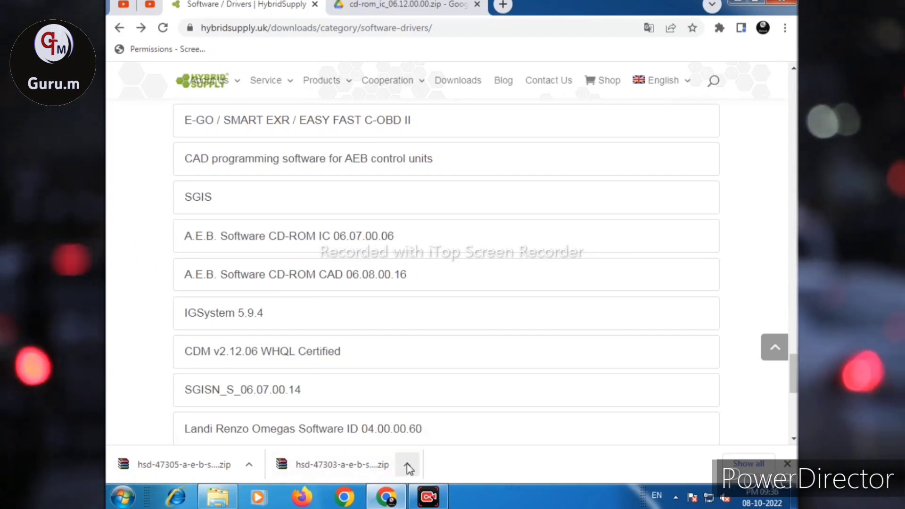
# - Show the downloaded IC 06.07.00.06 archive in its folder and return to the downloads page
pyautogui.click(406, 466)
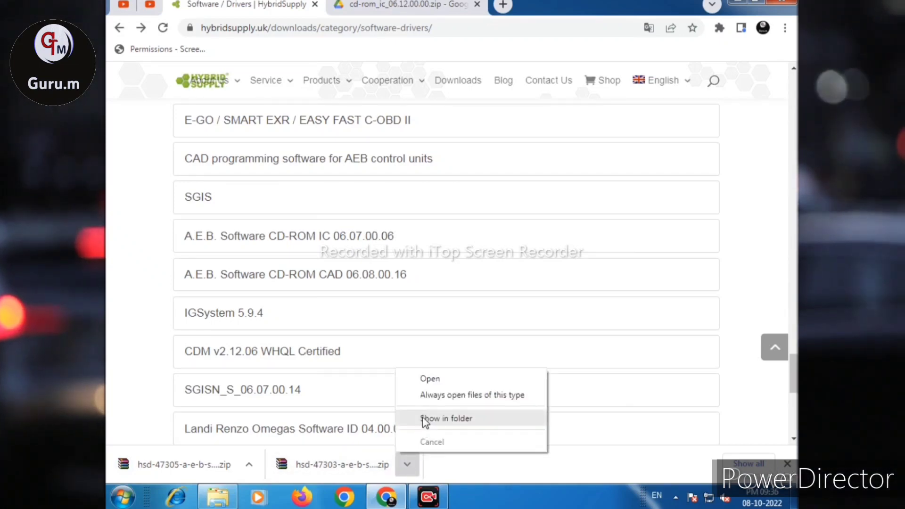
pyautogui.click(425, 419)
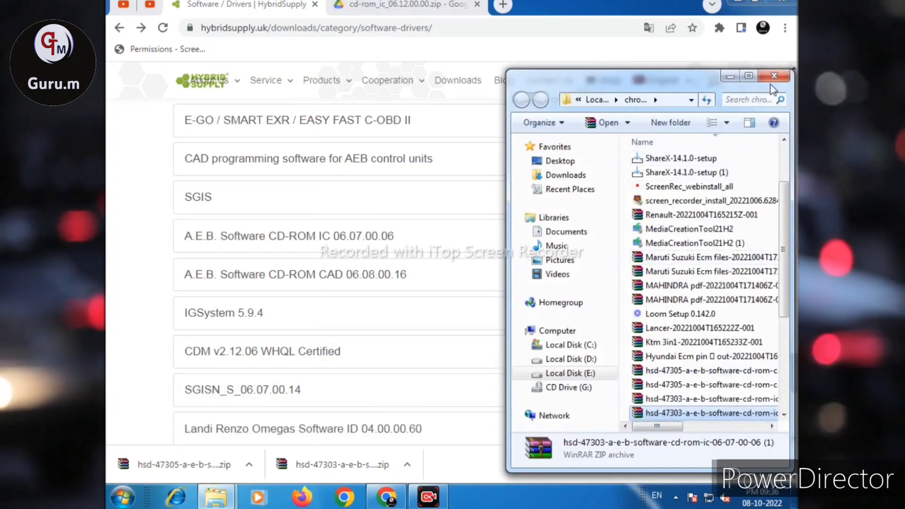
pyautogui.click(475, 473)
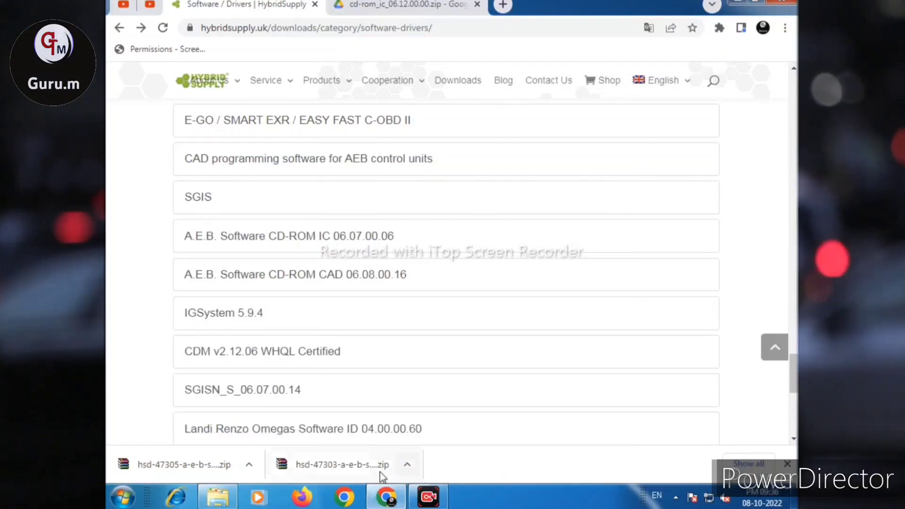
# - Open the downloaded IC archive and launch setup.exe from its AEB Software CD-ROM_IC_06.07.00.06 folder
pyautogui.click(384, 466)
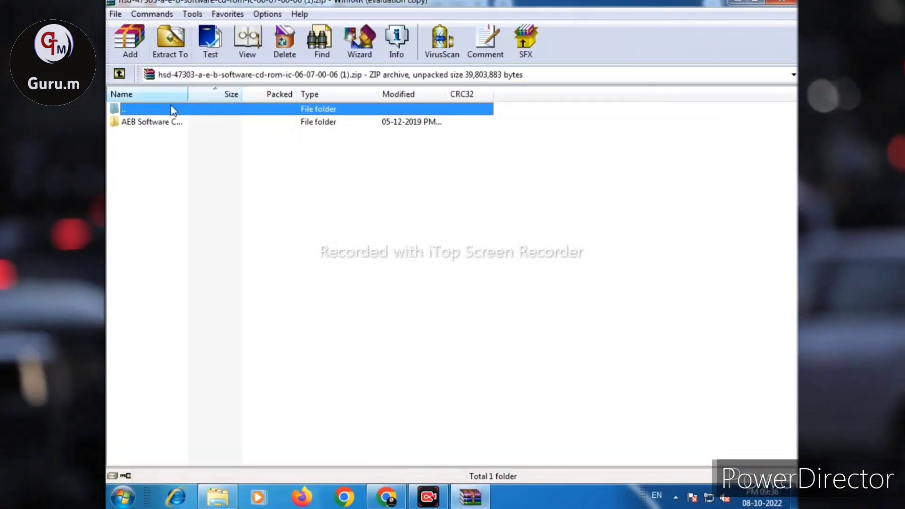
pyautogui.click(150, 124)
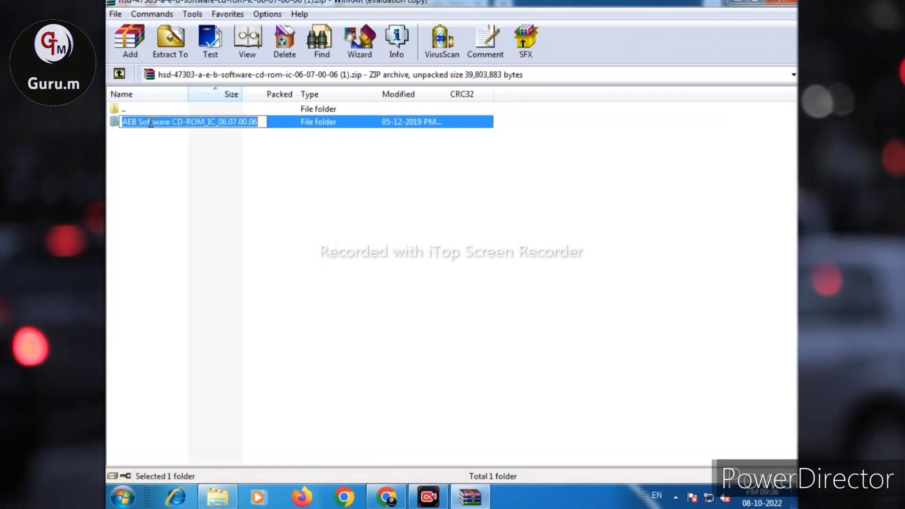
pyautogui.click(273, 128)
pyautogui.doubleClick(245, 126)
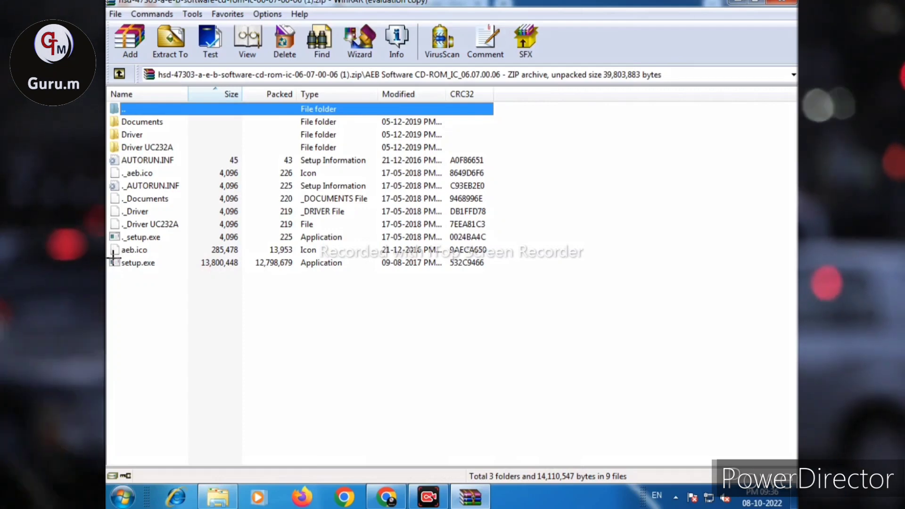
pyautogui.moveTo(112, 258)
pyautogui.mouseDown()
pyautogui.moveTo(173, 269)
pyautogui.moveTo(129, 283)
pyautogui.moveTo(114, 264)
pyautogui.mouseUp()
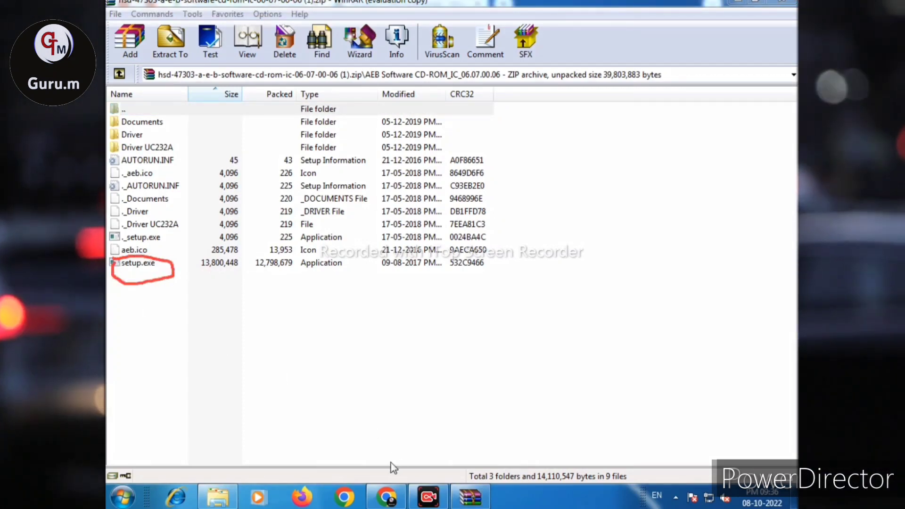
pyautogui.click(136, 268)
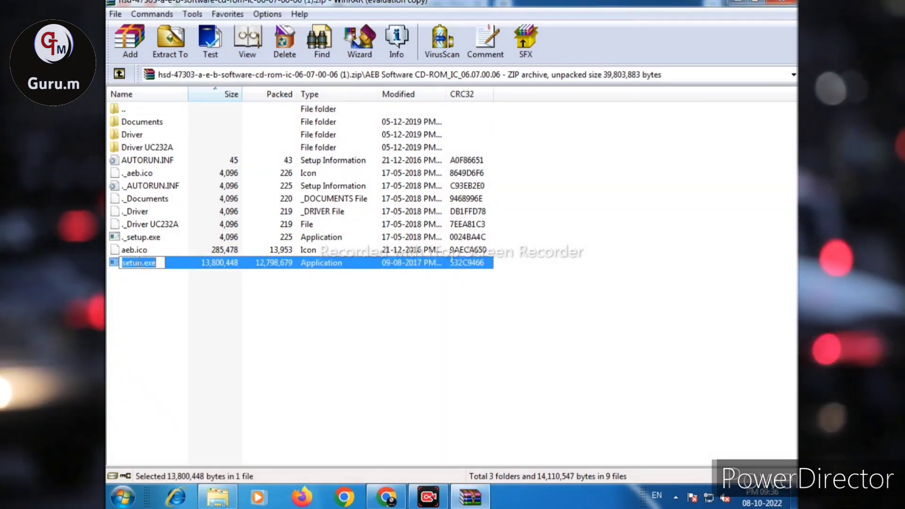
pyautogui.doubleClick(175, 263)
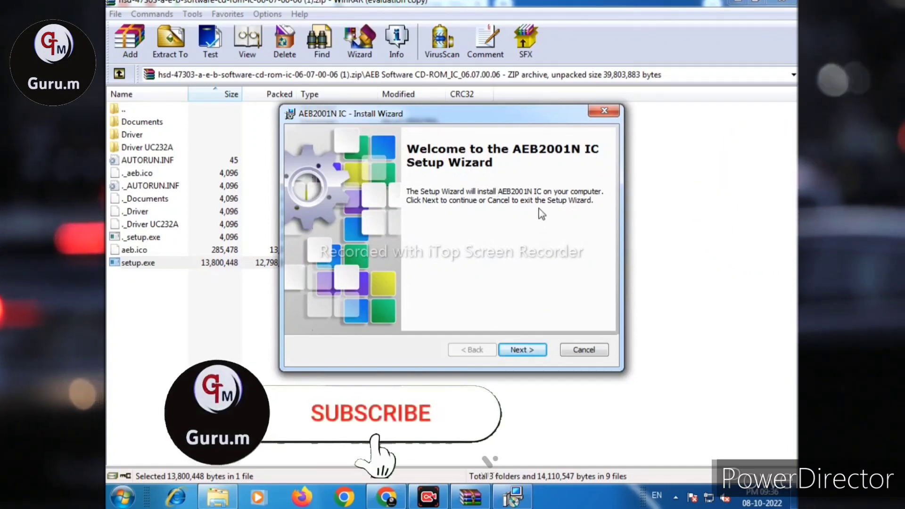
# - Install AEB2001N IC for all users with www as both user name and organization, and finish the wizard
pyautogui.click(533, 351)
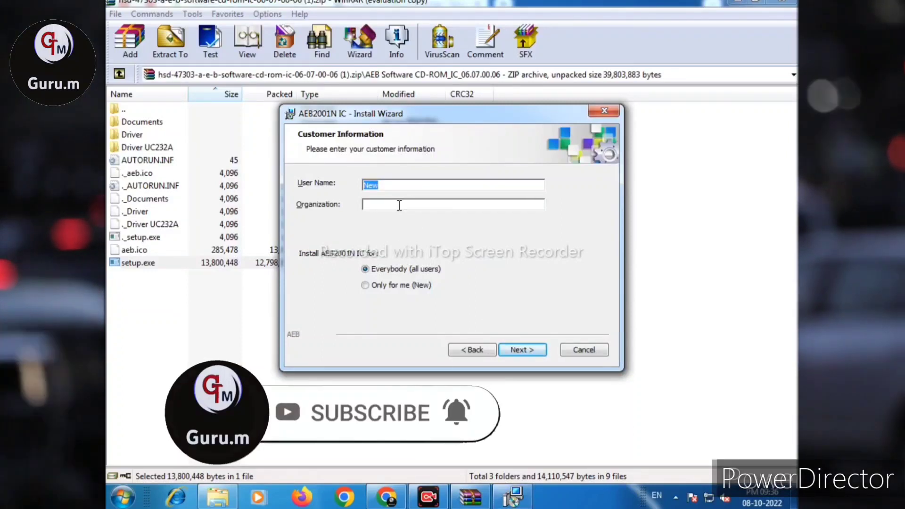
pyautogui.click(393, 184)
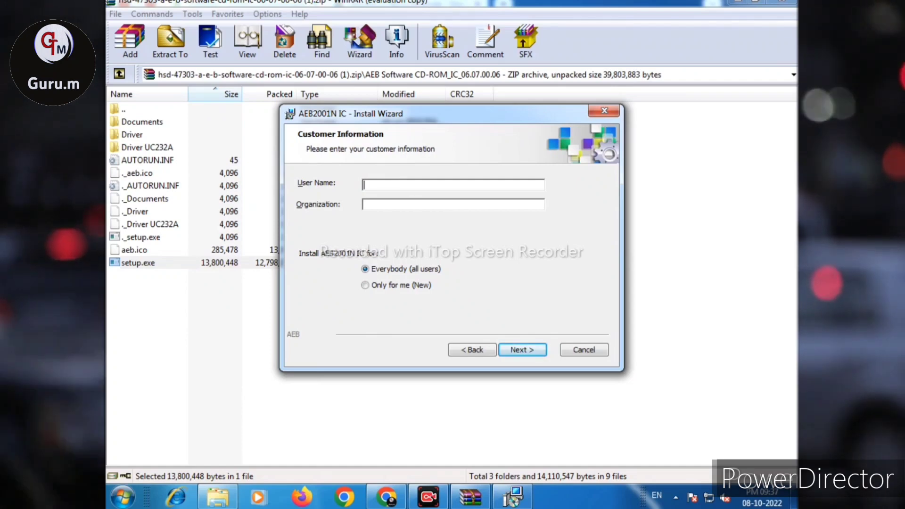
pyautogui.write('www')
pyautogui.click(396, 203)
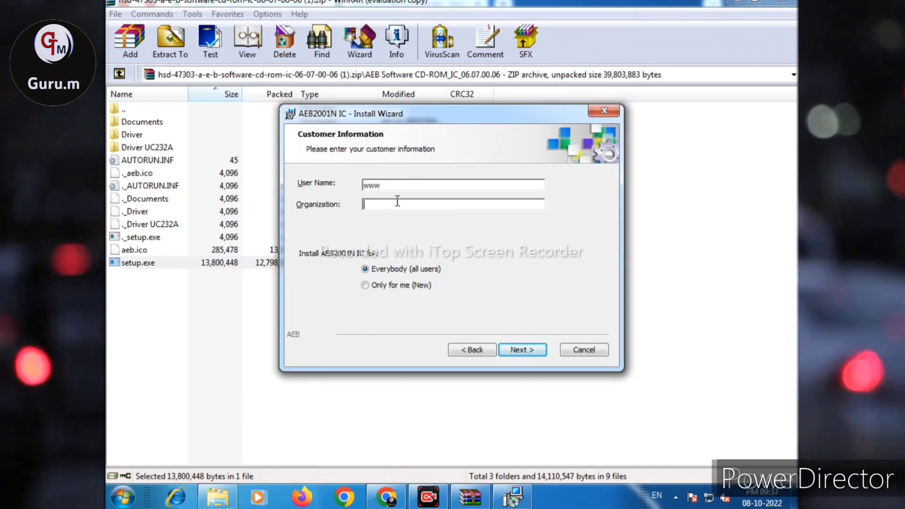
pyautogui.write('www')
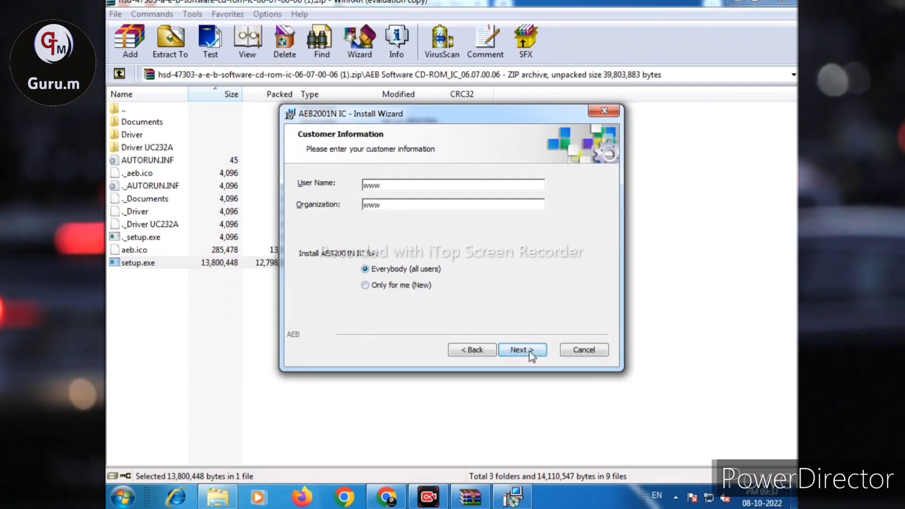
pyautogui.click(522, 350)
pyautogui.click(532, 351)
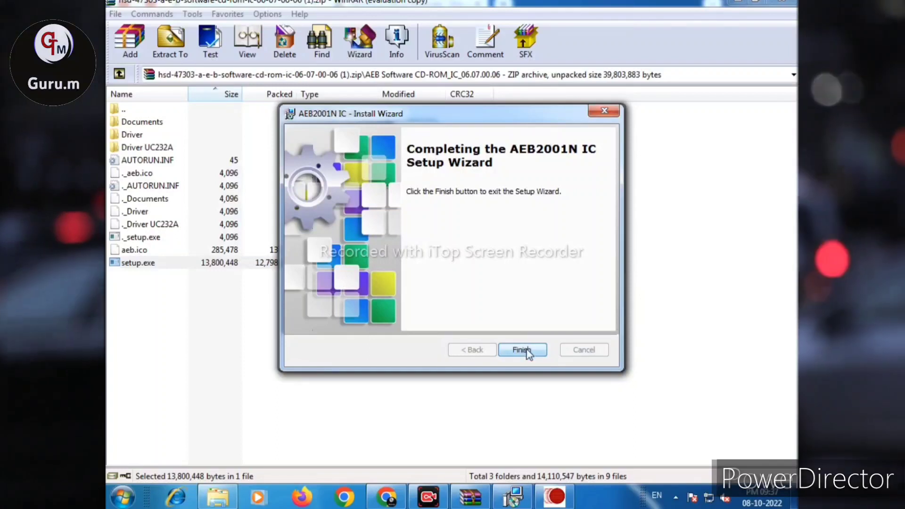
pyautogui.click(521, 349)
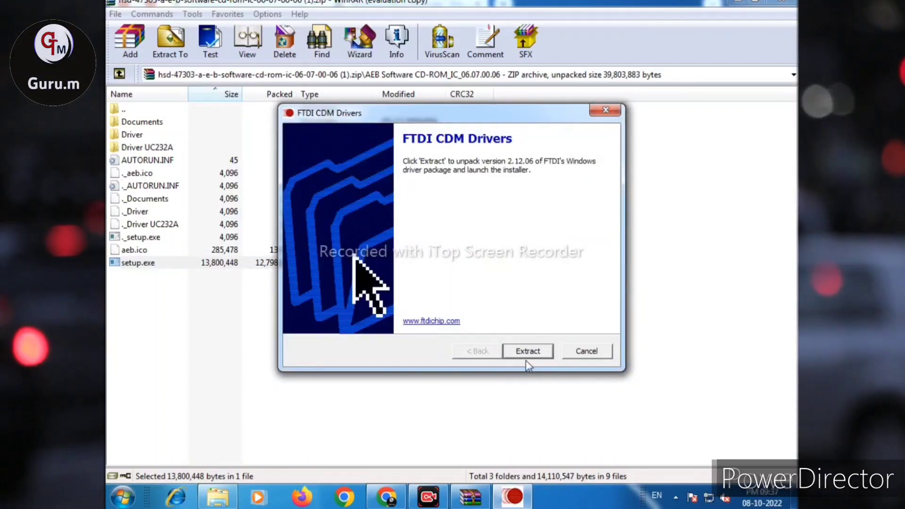
# - Extract and install the FTDI CDM drivers, accepting the license agreement, and close the IC archive
pyautogui.click(526, 352)
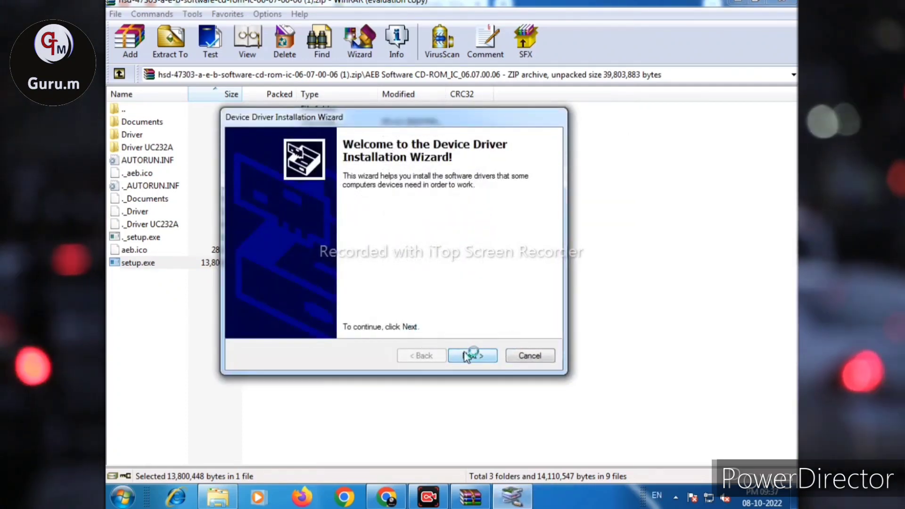
pyautogui.click(470, 357)
pyautogui.click(347, 307)
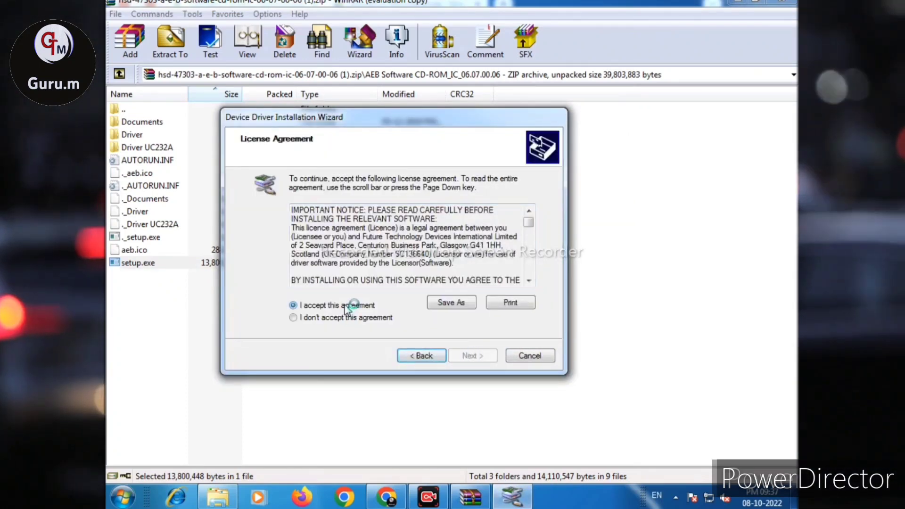
pyautogui.click(470, 356)
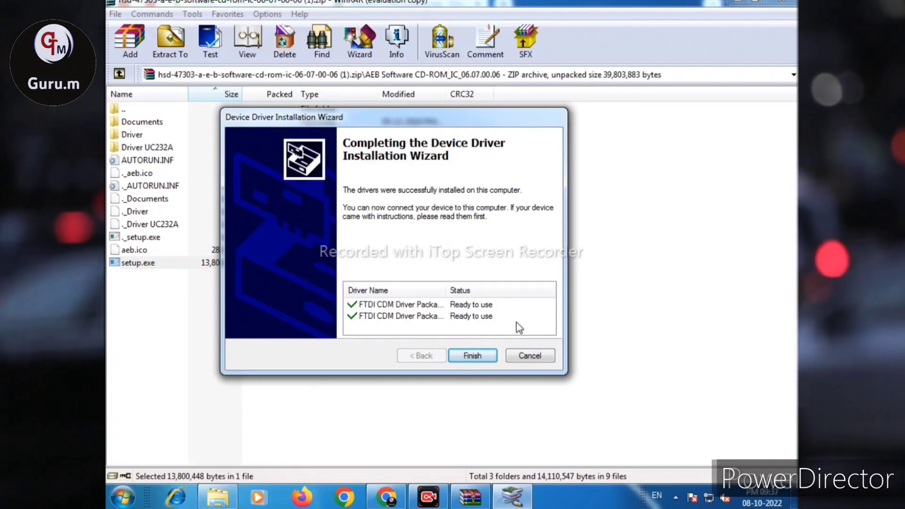
pyautogui.click(479, 358)
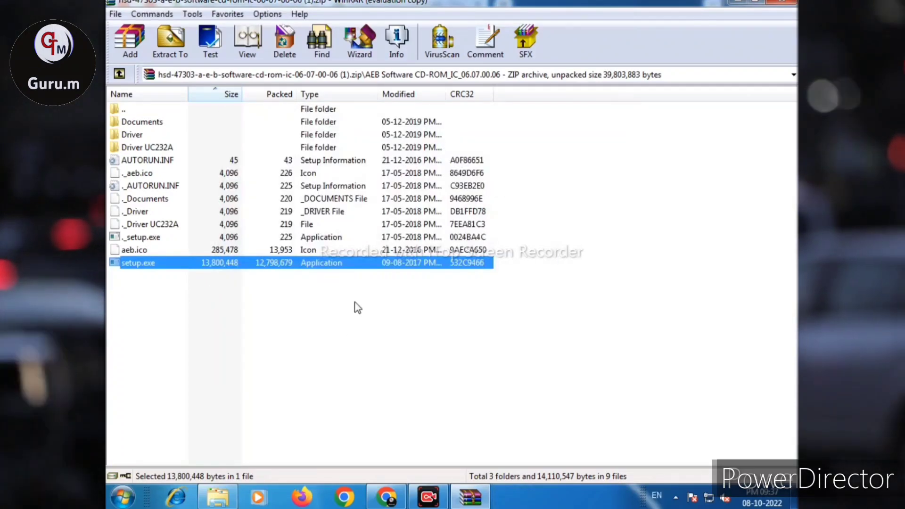
pyautogui.click(783, 4)
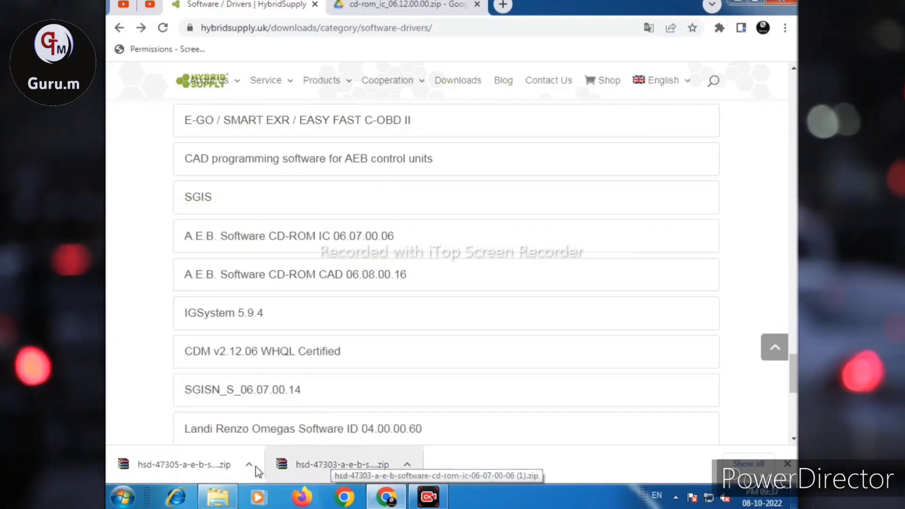
# - Open the downloaded CAD archive and launch setup.exe from its CD-ROM_CAD_06.08.00.16 folder
pyautogui.click(250, 465)
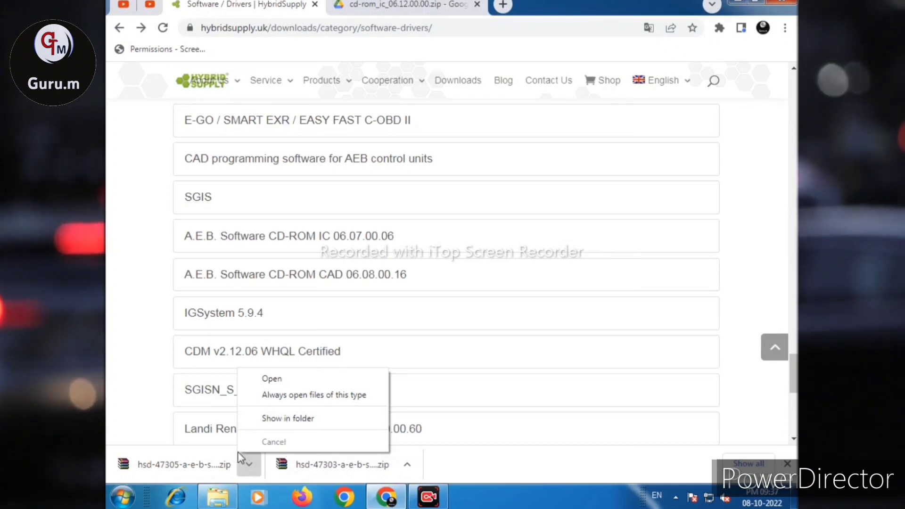
pyautogui.click(278, 379)
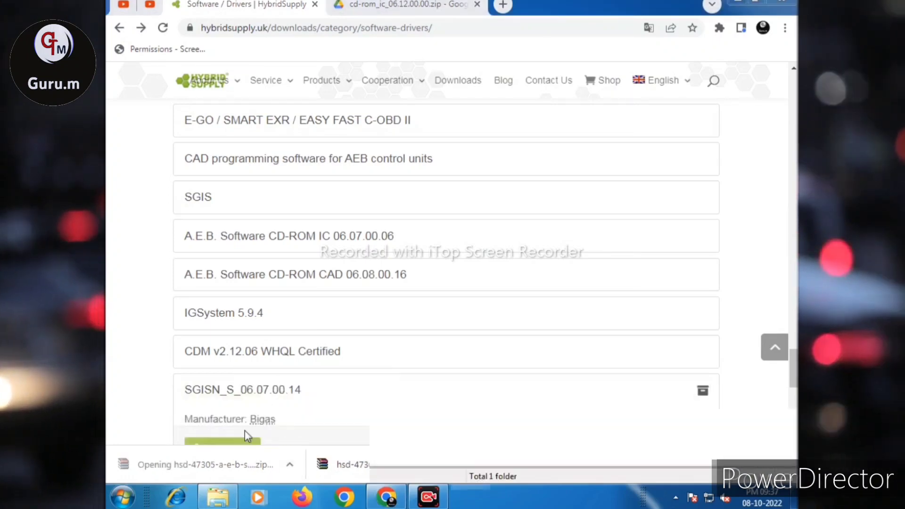
pyautogui.doubleClick(170, 123)
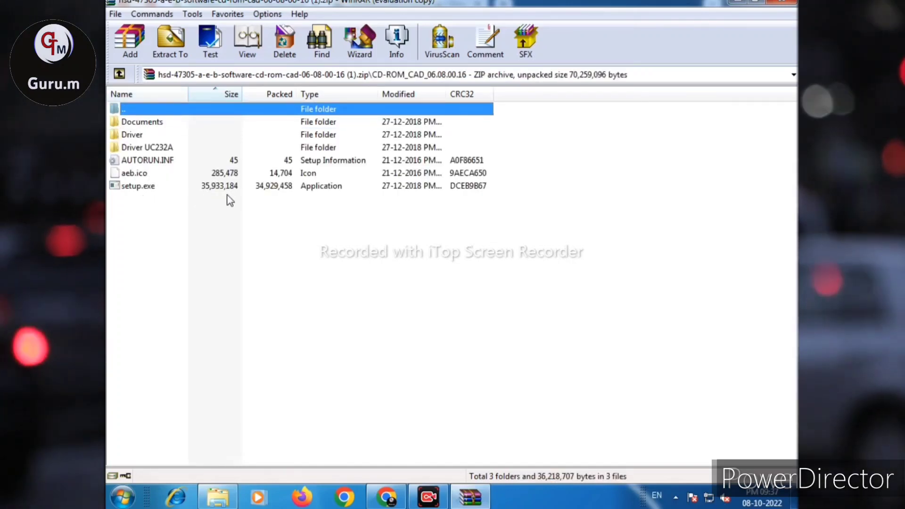
pyautogui.doubleClick(134, 188)
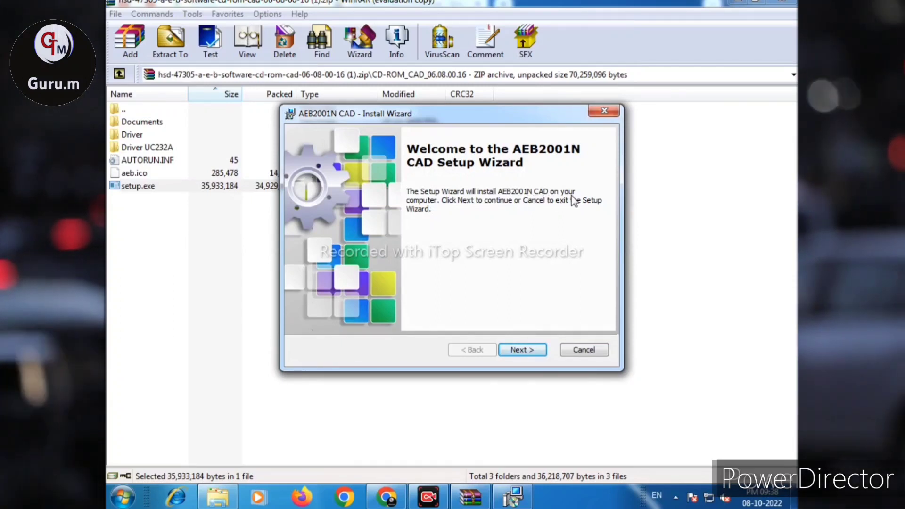
# - Install AEB2001N CAD for all users with www as both user name and organization, and finish the wizard
pyautogui.click(524, 350)
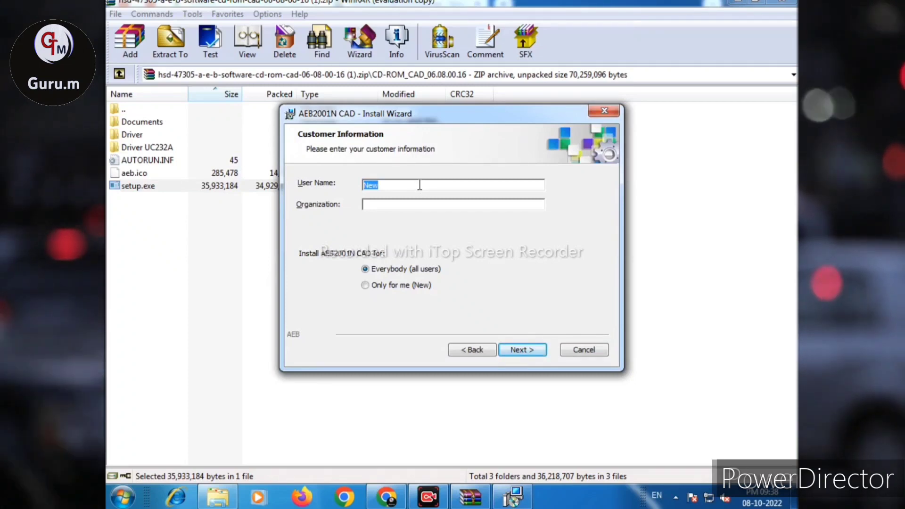
pyautogui.press('BackSpace')
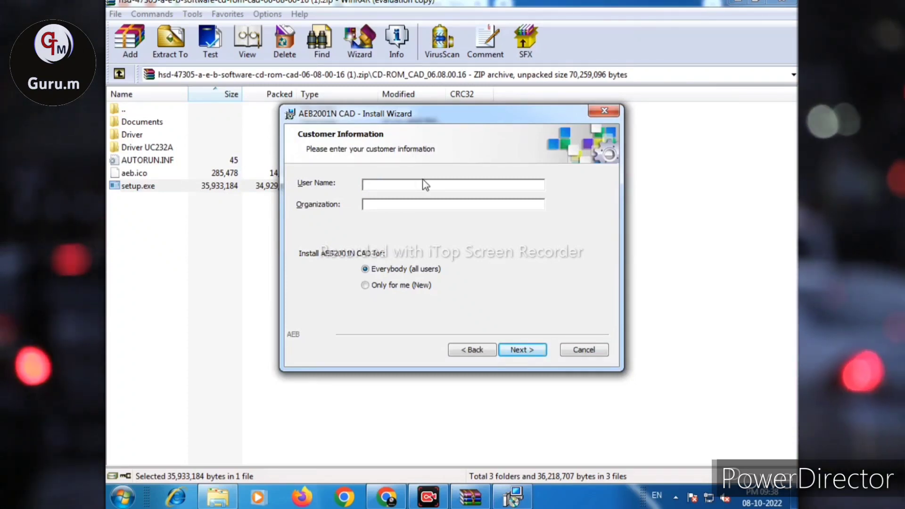
pyautogui.write('www')
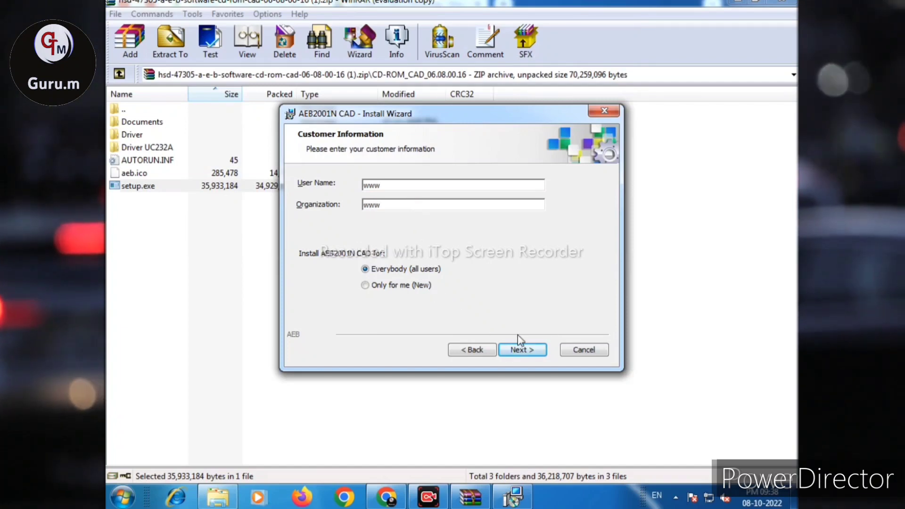
pyautogui.click(525, 352)
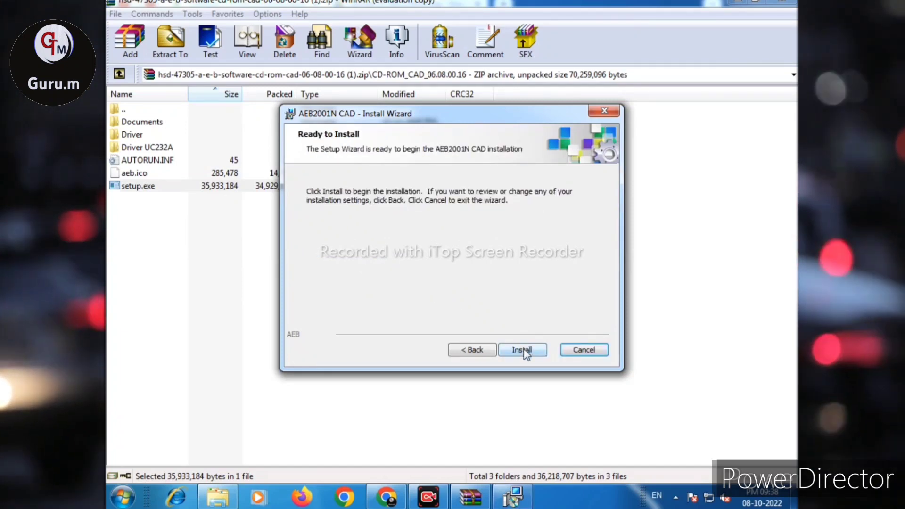
pyautogui.click(526, 349)
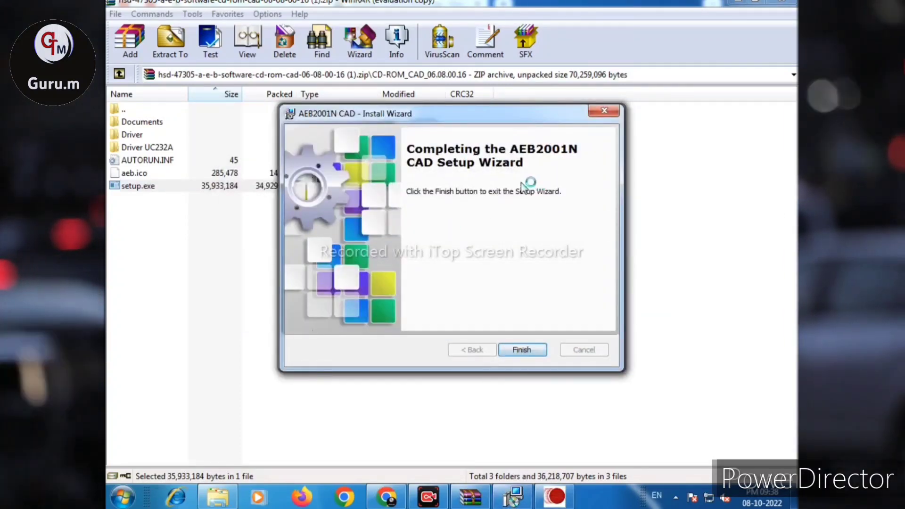
pyautogui.click(527, 350)
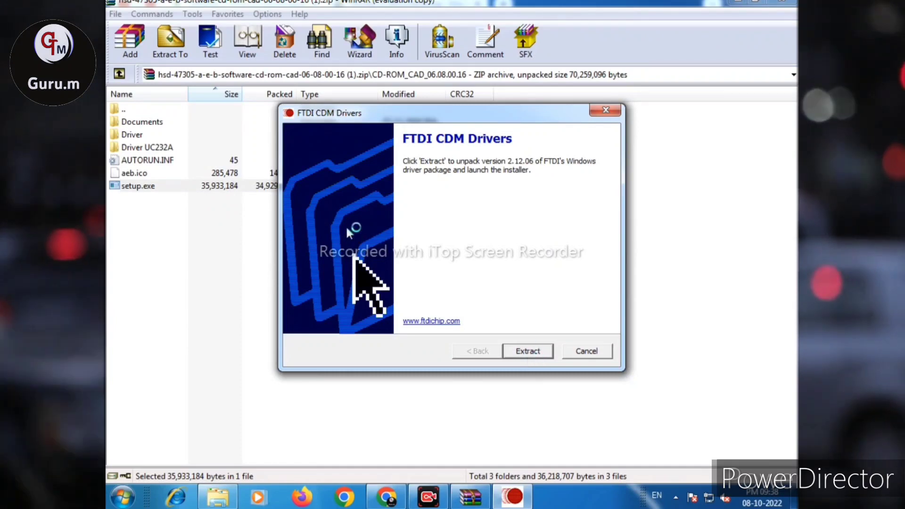
# - Extract and install the FTDI CDM drivers, accepting the license agreement, and close the CAD archive and the browser
pyautogui.click(527, 349)
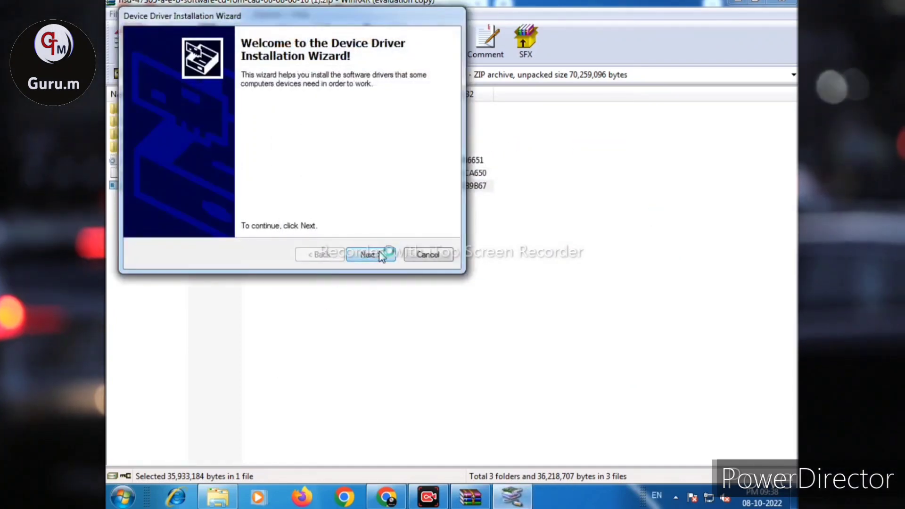
pyautogui.click(379, 254)
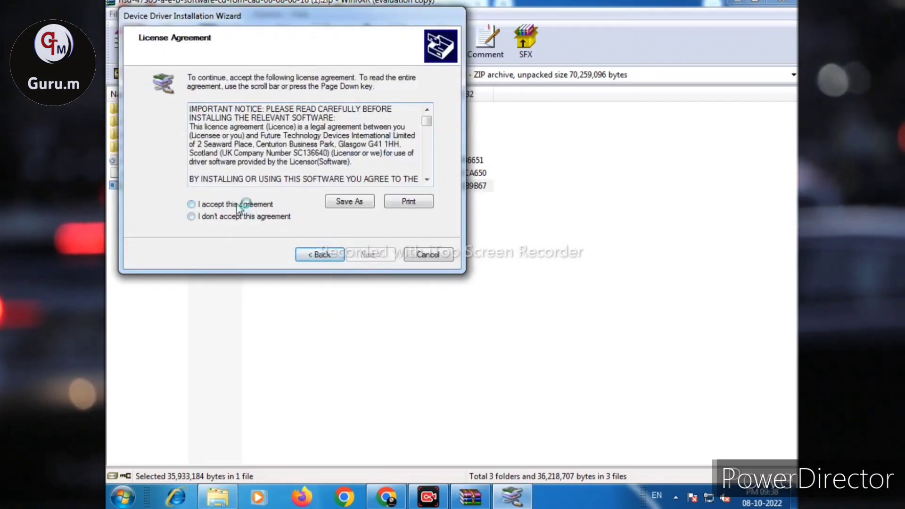
pyautogui.click(378, 254)
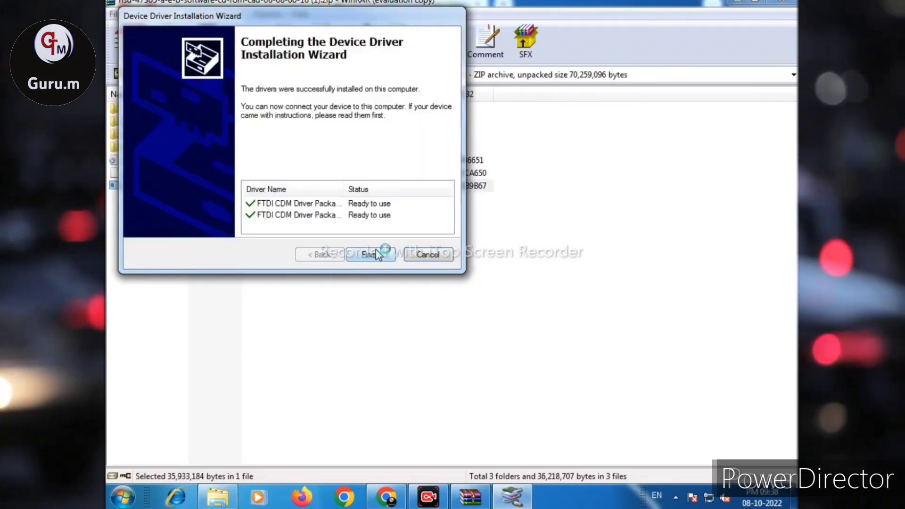
pyautogui.click(375, 252)
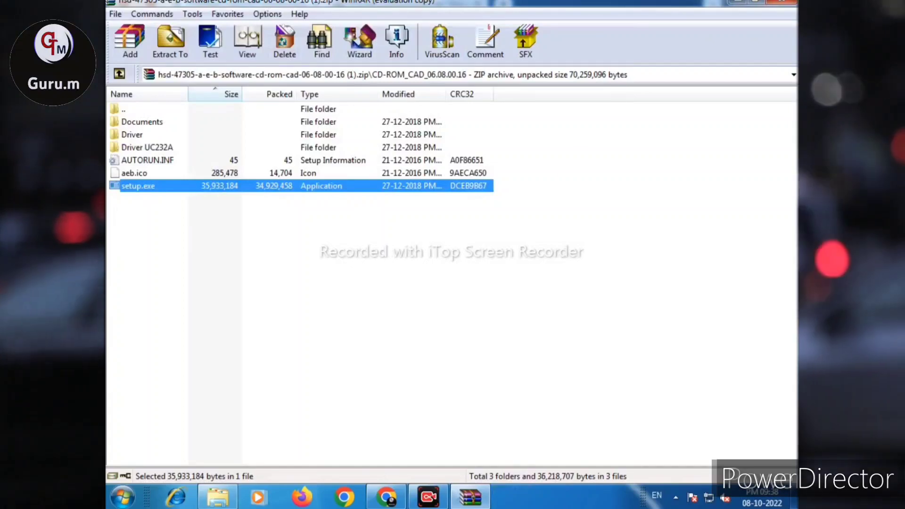
pyautogui.click(782, 4)
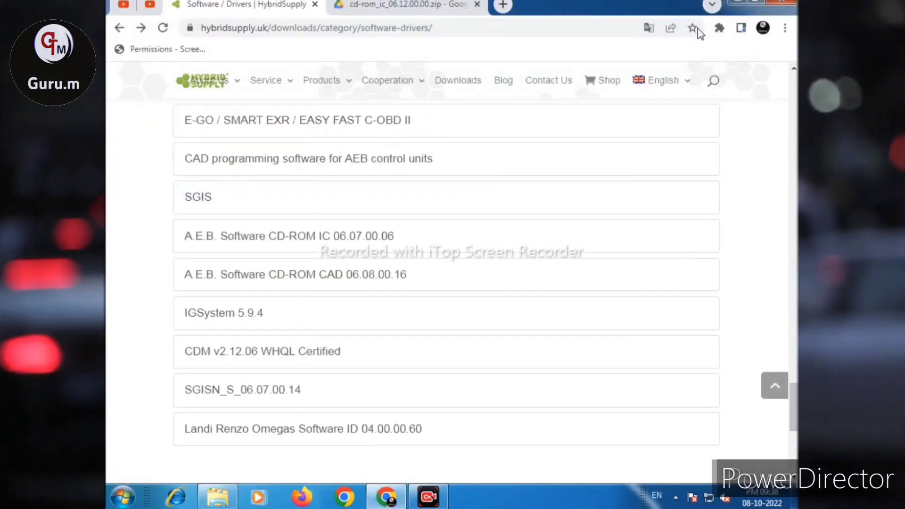
pyautogui.click(779, 5)
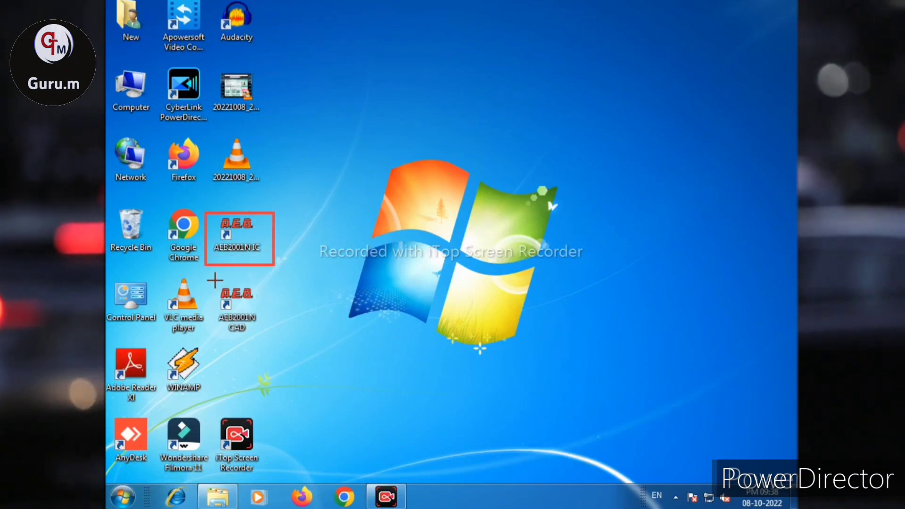
pyautogui.moveTo(266, 333); pyautogui.dragTo(267, 340)
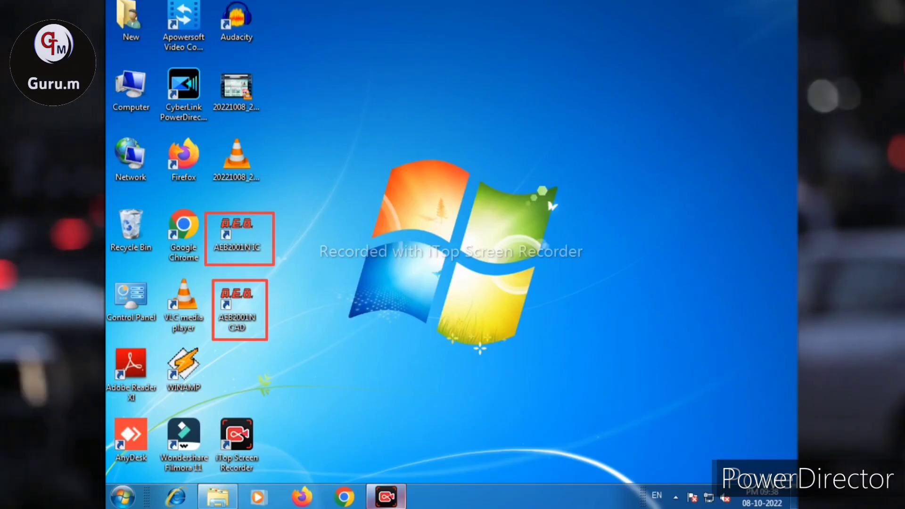
pyautogui.press('Escape')
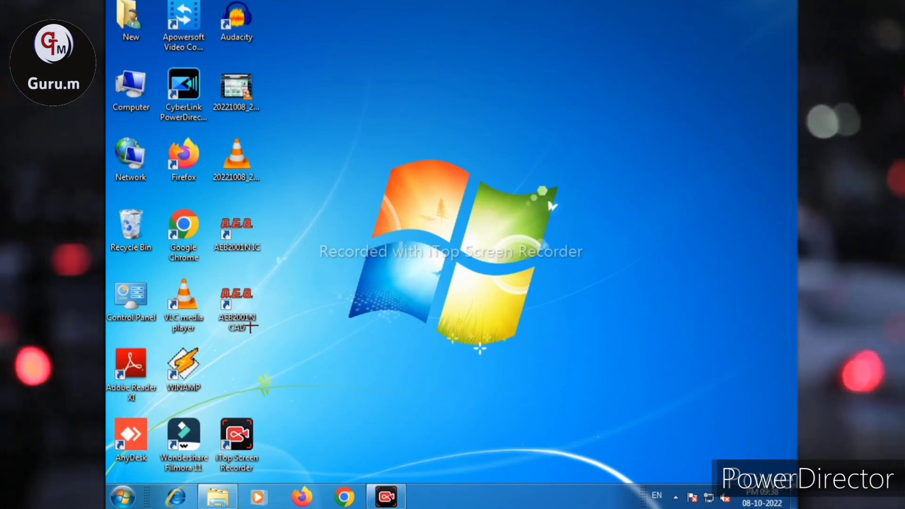
pyautogui.moveTo(218, 312); pyautogui.dragTo(267, 316)
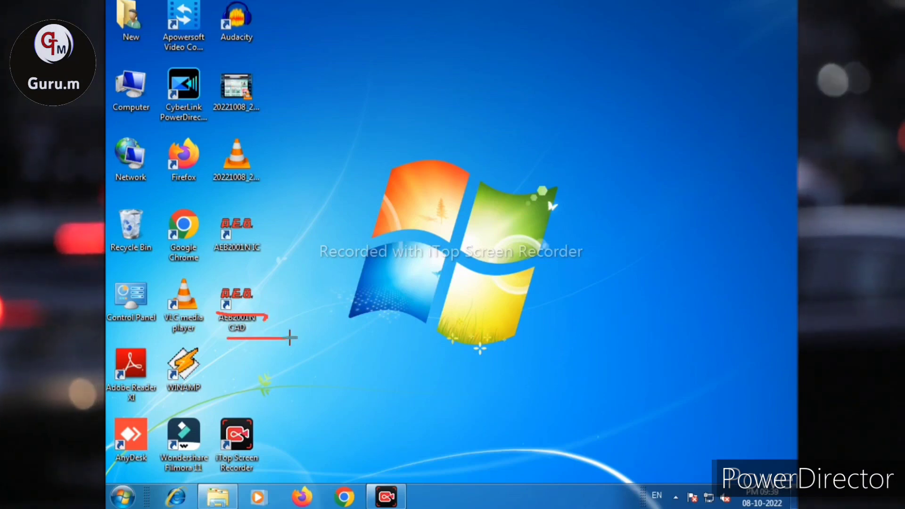
pyautogui.moveTo(231, 257); pyautogui.dragTo(268, 257)
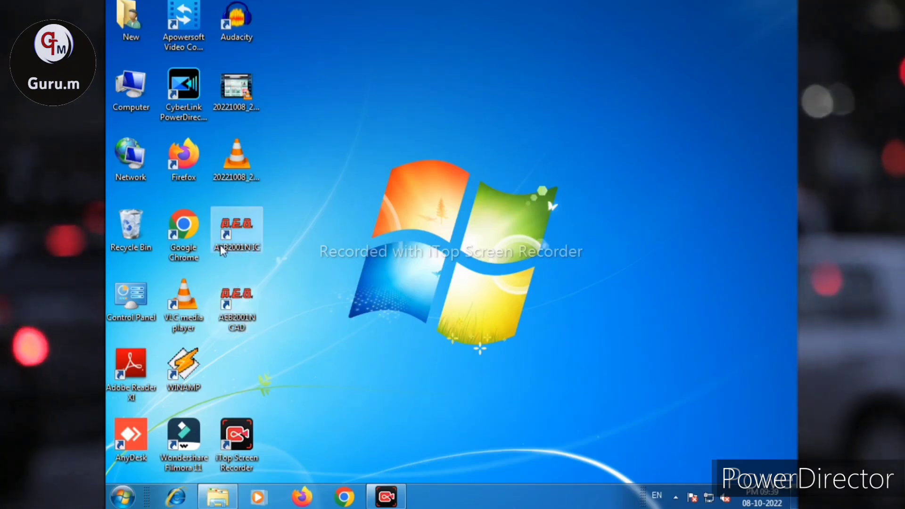
# - Launch AEB2001N IC from the desktop, dismiss its connection errors, and set the interface language to English
pyautogui.doubleClick(238, 235)
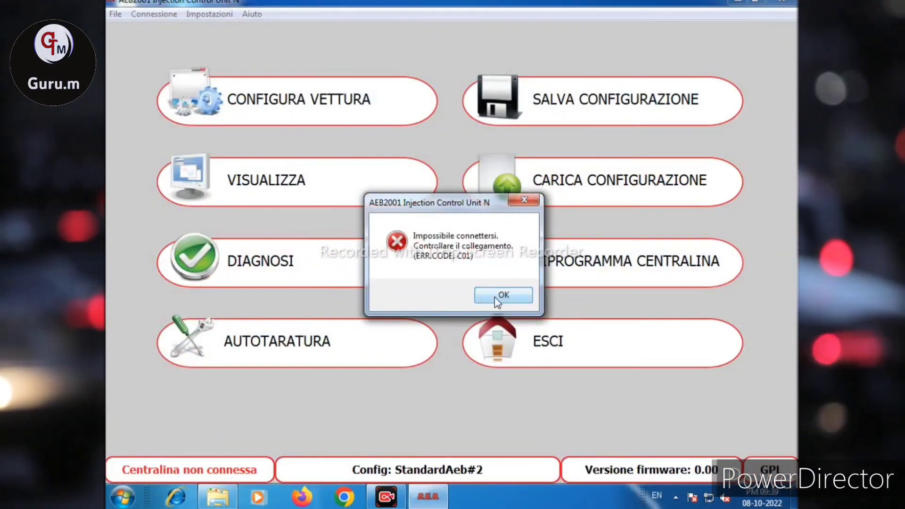
pyautogui.click(494, 297)
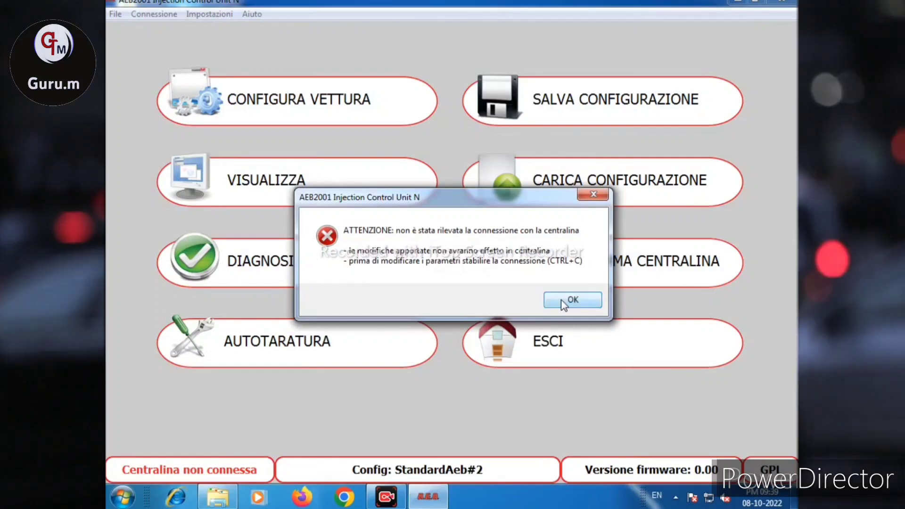
pyautogui.click(572, 300)
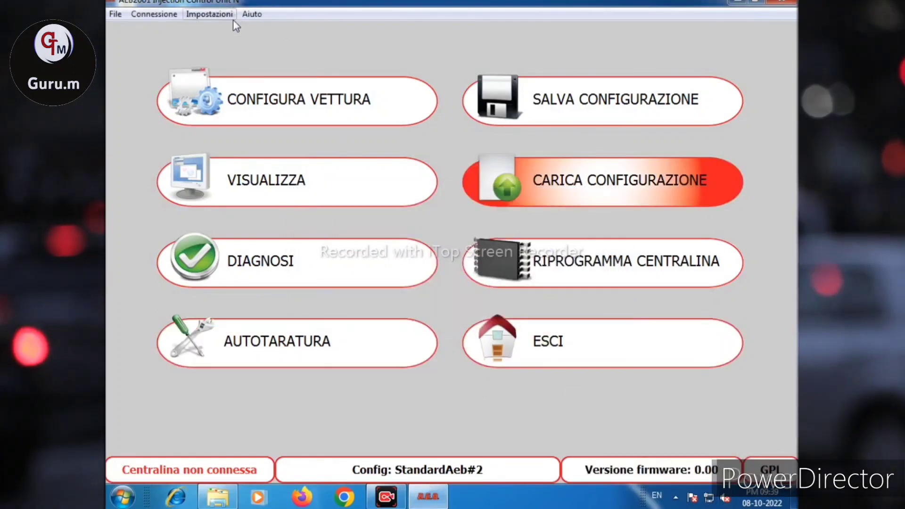
pyautogui.click(230, 14)
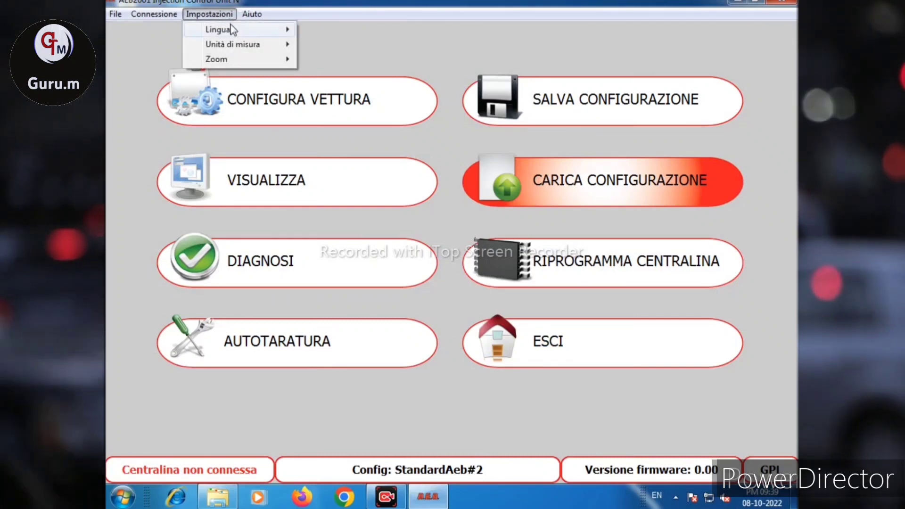
pyautogui.moveTo(256, 34)
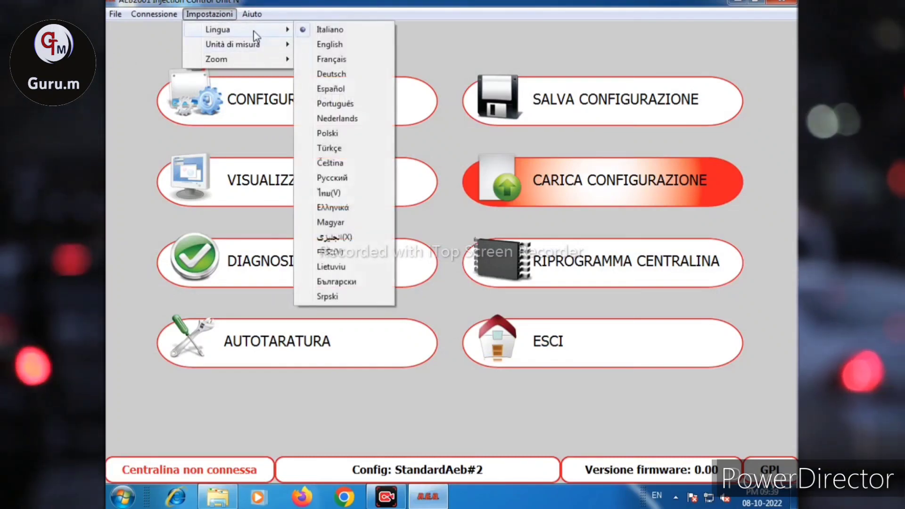
pyautogui.click(309, 45)
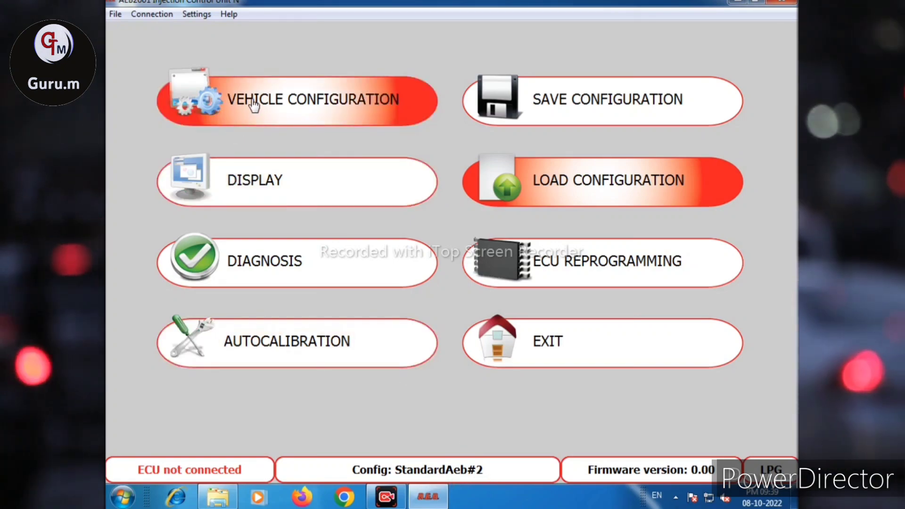
# - Look through the vehicle configuration pages from Change-over to Autocalibration, including the full injection map, and close the configuration
pyautogui.click(232, 113)
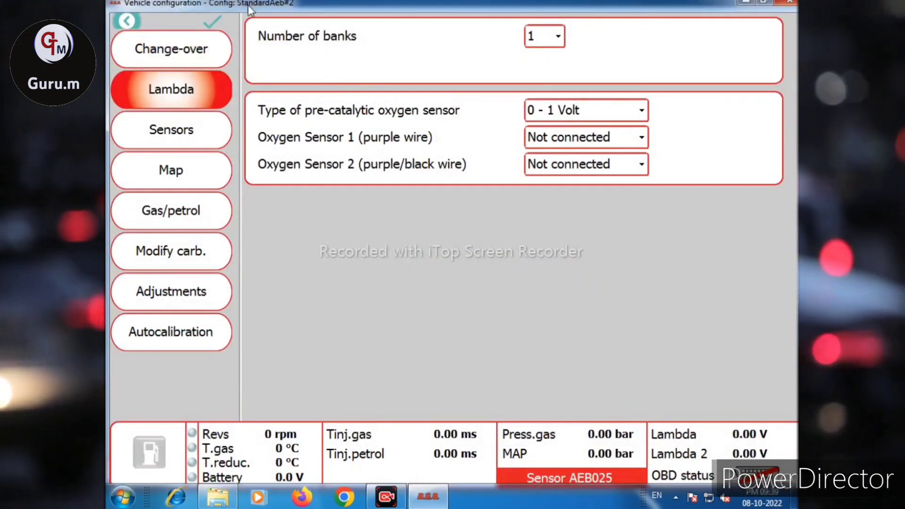
pyautogui.click(171, 48)
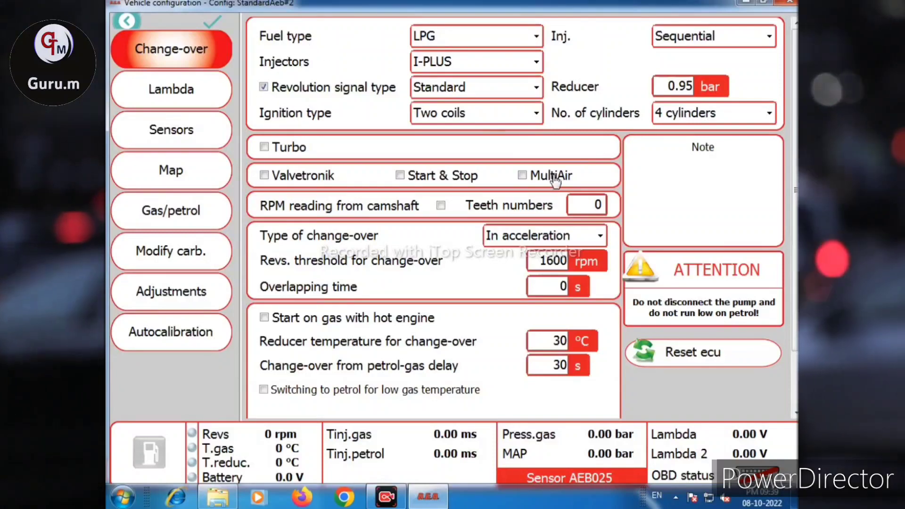
pyautogui.click(181, 92)
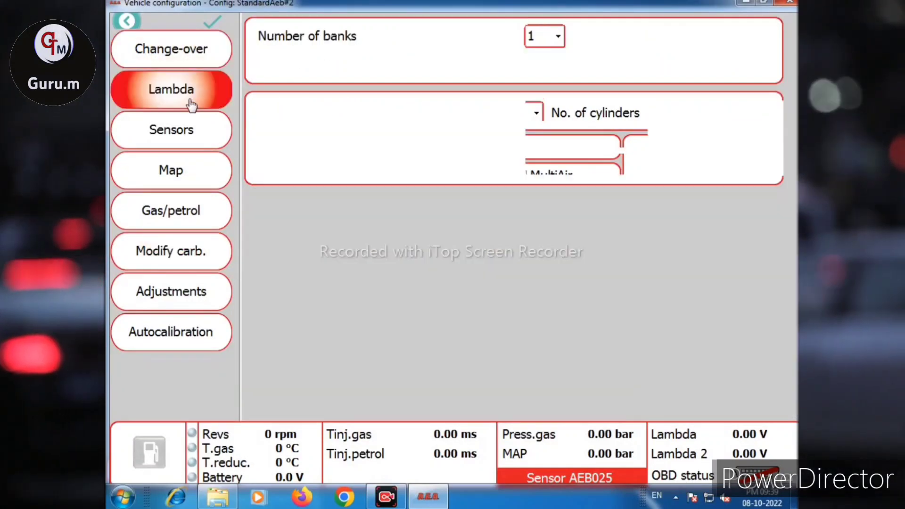
pyautogui.click(171, 126)
pyautogui.click(187, 168)
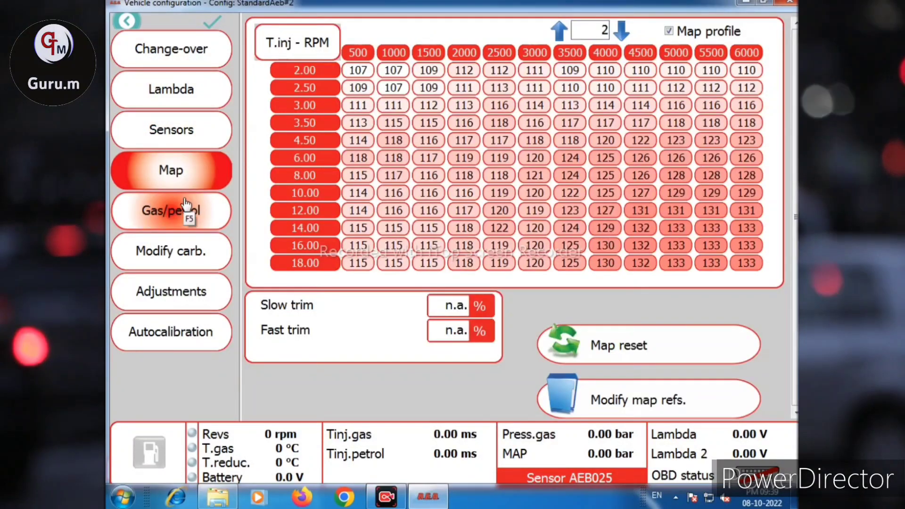
pyautogui.moveTo(378, 84); pyautogui.dragTo(750, 260)
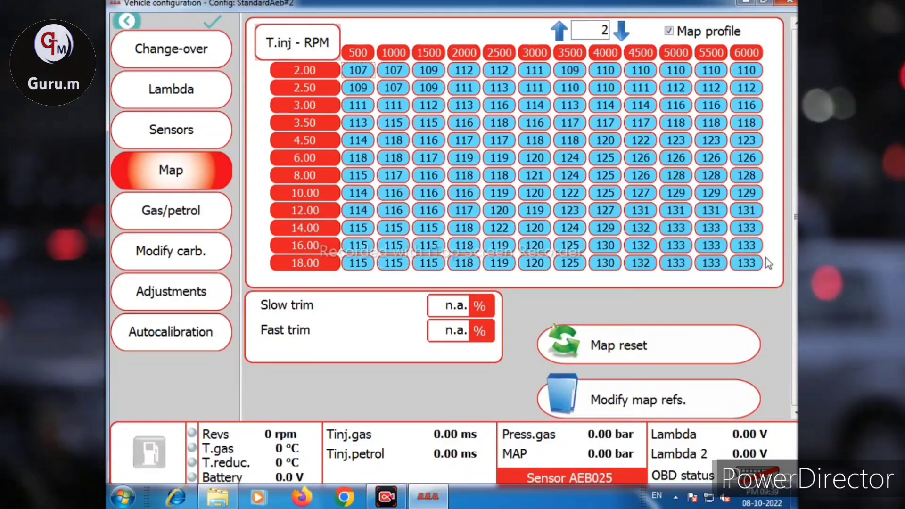
pyautogui.click(184, 222)
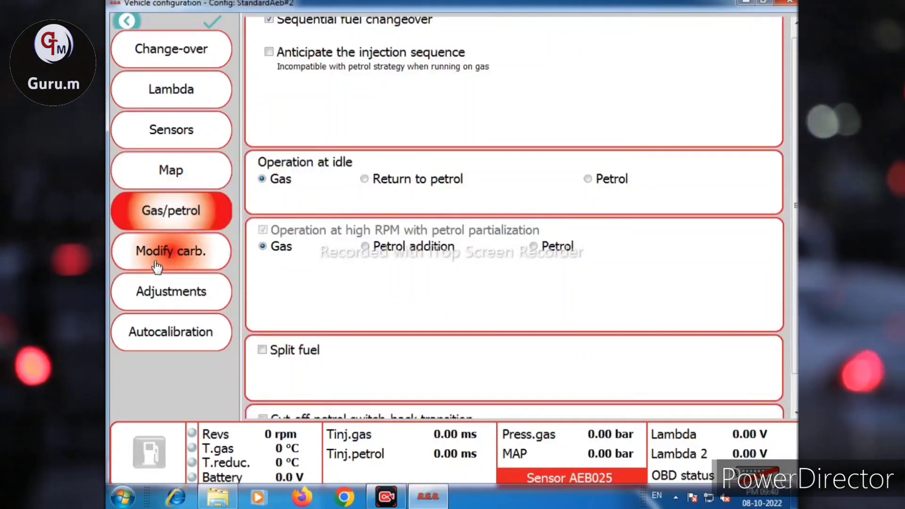
pyautogui.click(178, 256)
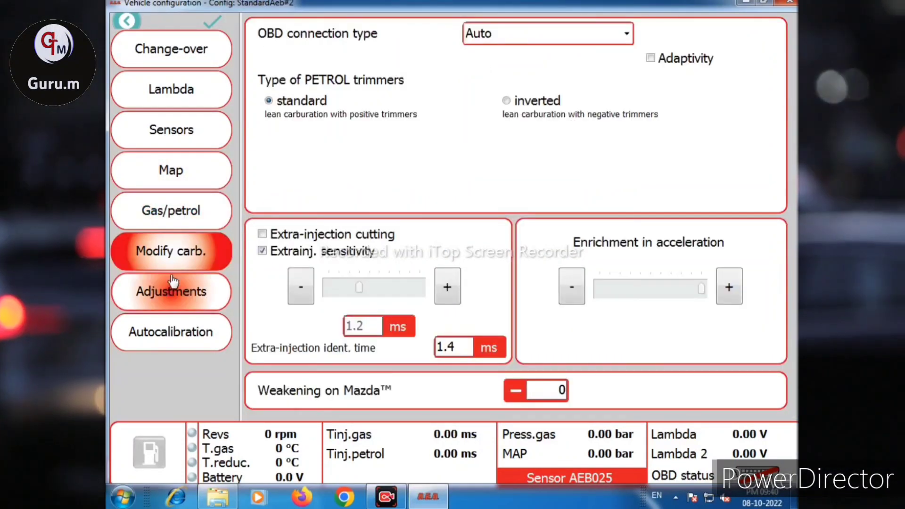
pyautogui.click(177, 303)
pyautogui.click(172, 328)
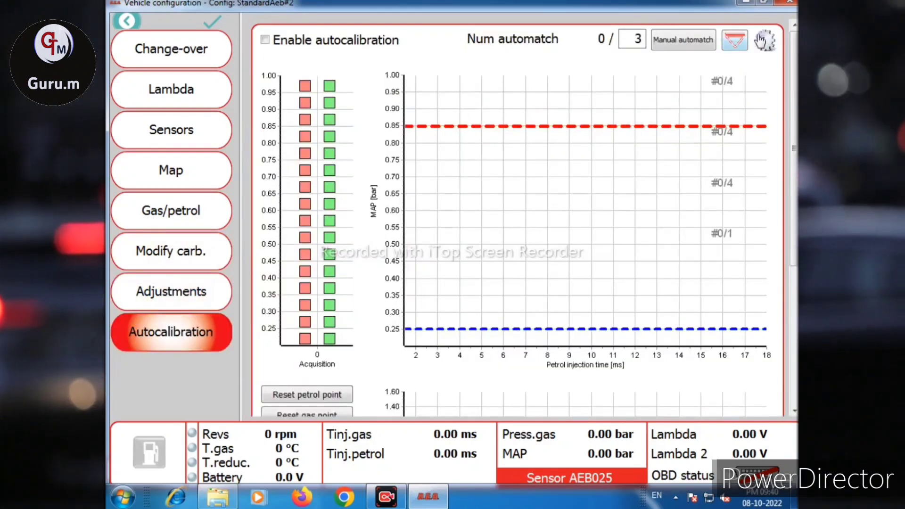
pyautogui.click(788, 4)
# - View the Display and Autocalibration screens, exiting each one back to the main menu
pyautogui.click(293, 172)
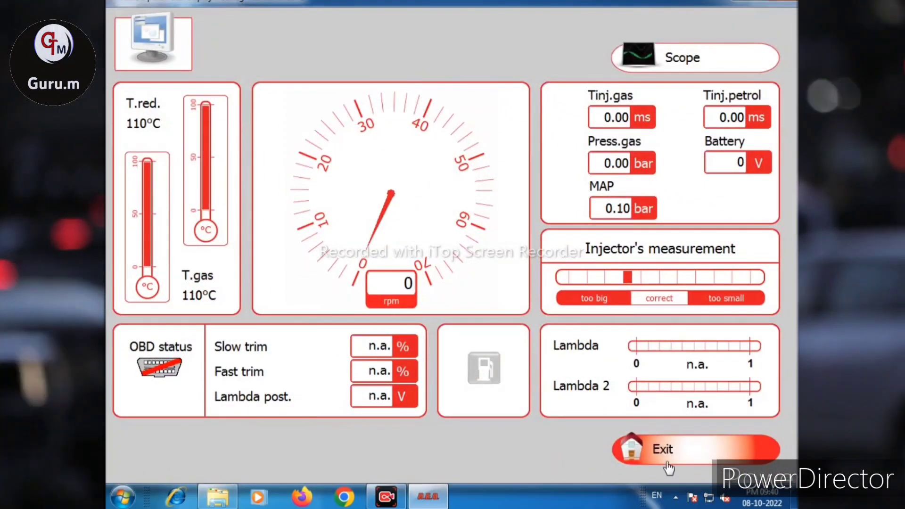
pyautogui.click(668, 465)
pyautogui.click(293, 354)
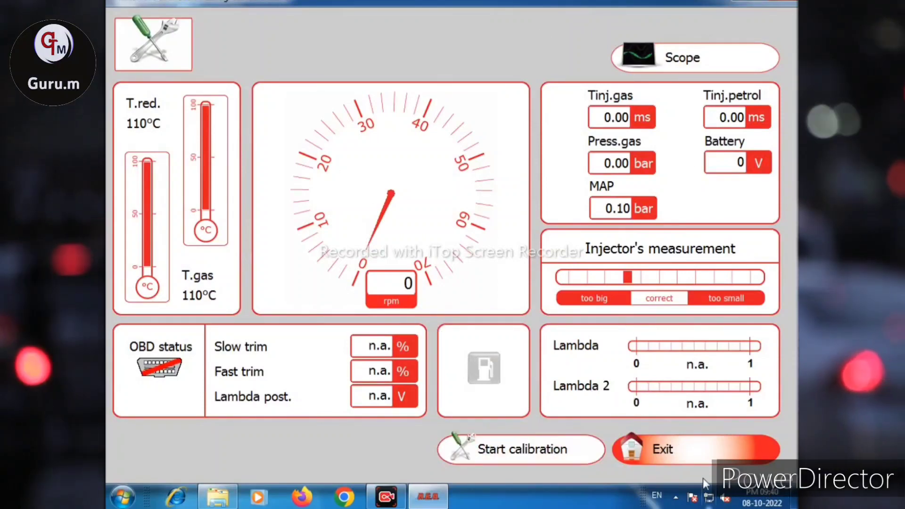
pyautogui.click(698, 456)
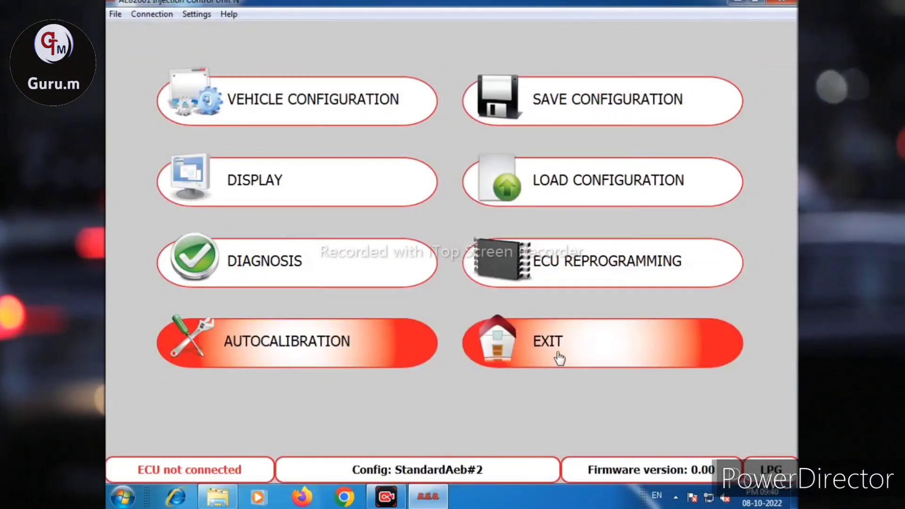
# - Exit AEB2001N IC without saving the stored data, and launch AEB2001N CAD from the desktop, dismissing its connection errors
pyautogui.click(556, 351)
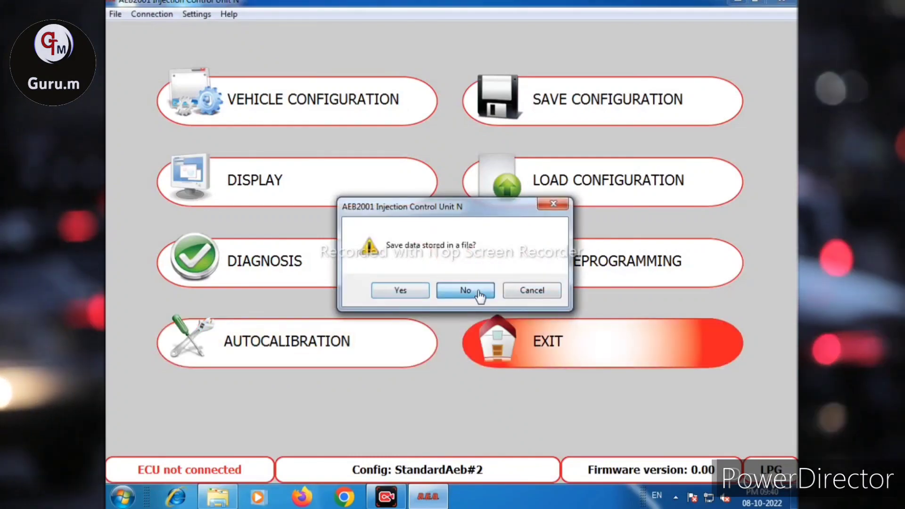
pyautogui.click(475, 293)
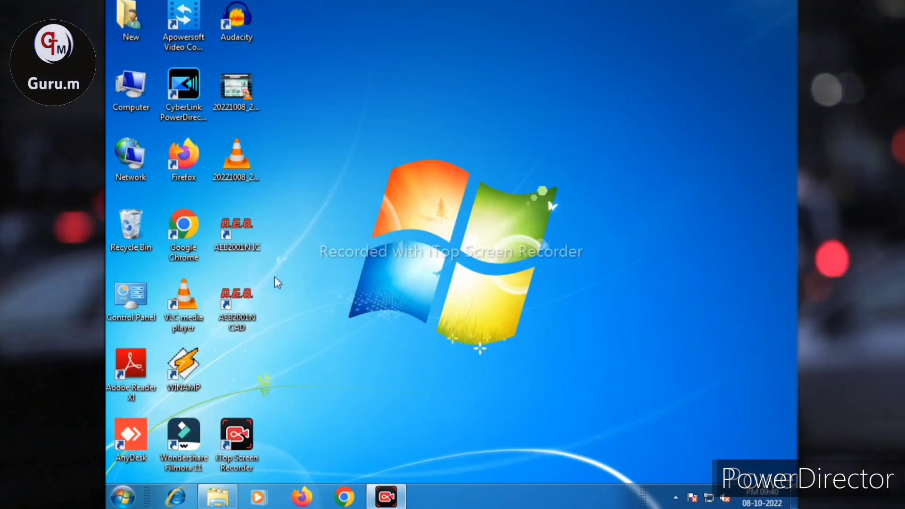
pyautogui.click(241, 304)
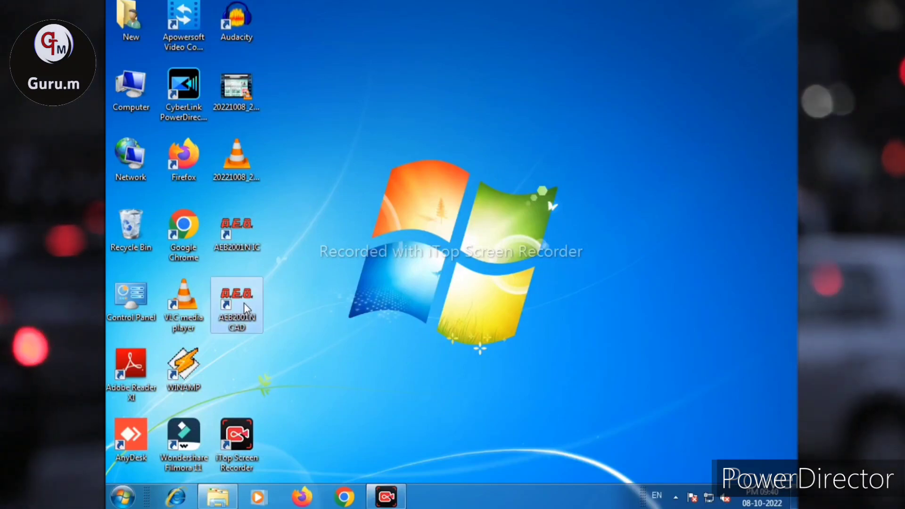
pyautogui.doubleClick(244, 305)
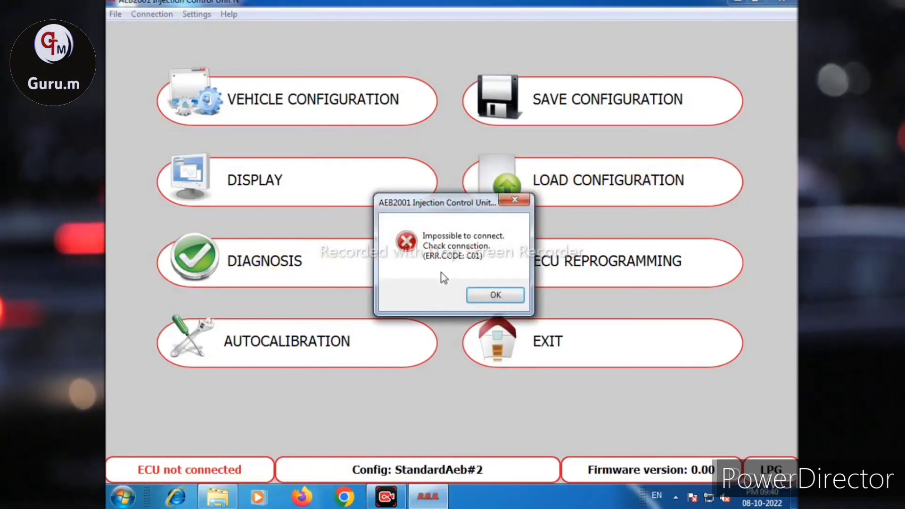
pyautogui.click(489, 296)
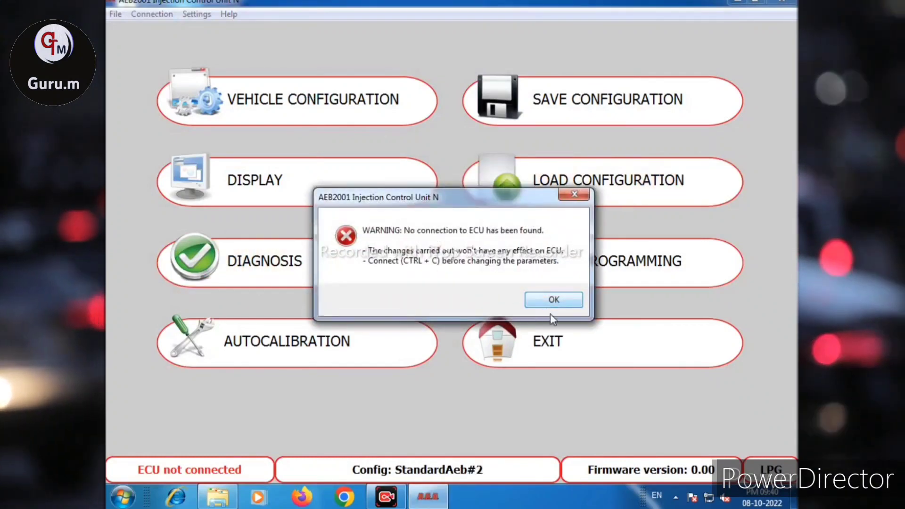
pyautogui.click(552, 301)
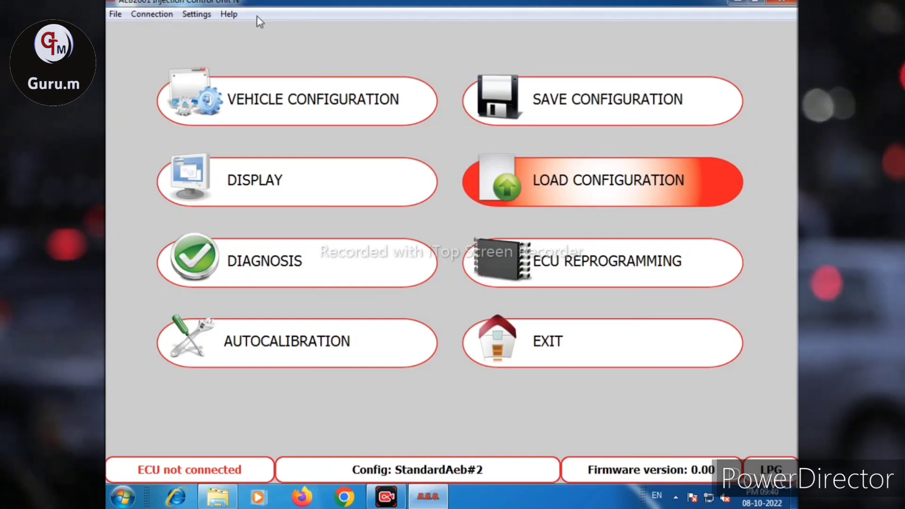
# - Check the language options in the AEB2001N CAD settings without changing them
pyautogui.click(203, 14)
pyautogui.moveTo(232, 33)
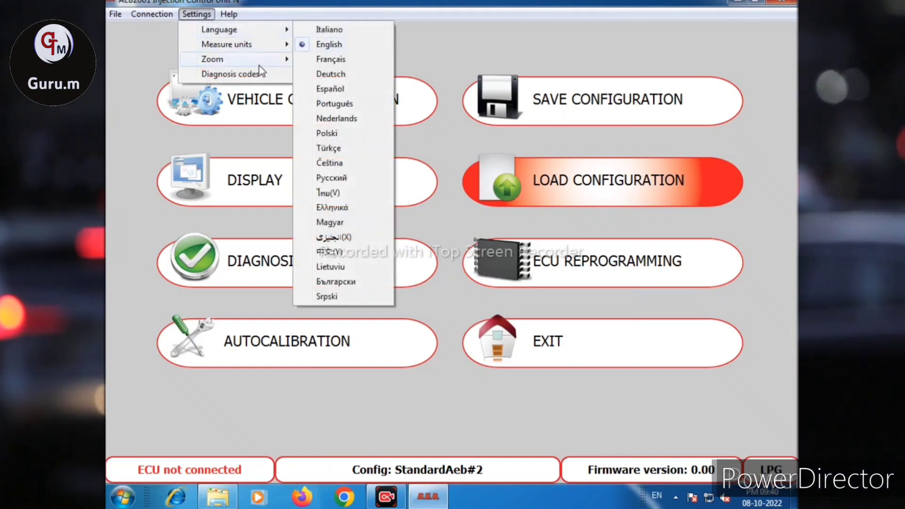
pyautogui.click(218, 136)
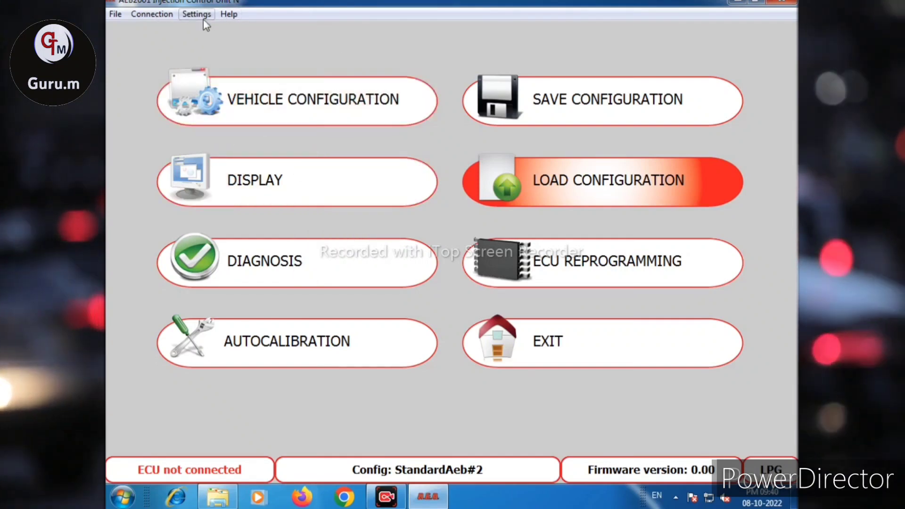
# - Look at the list of PDF instruction manuals supplied with the program and dismiss it without opening one
pyautogui.click(229, 14)
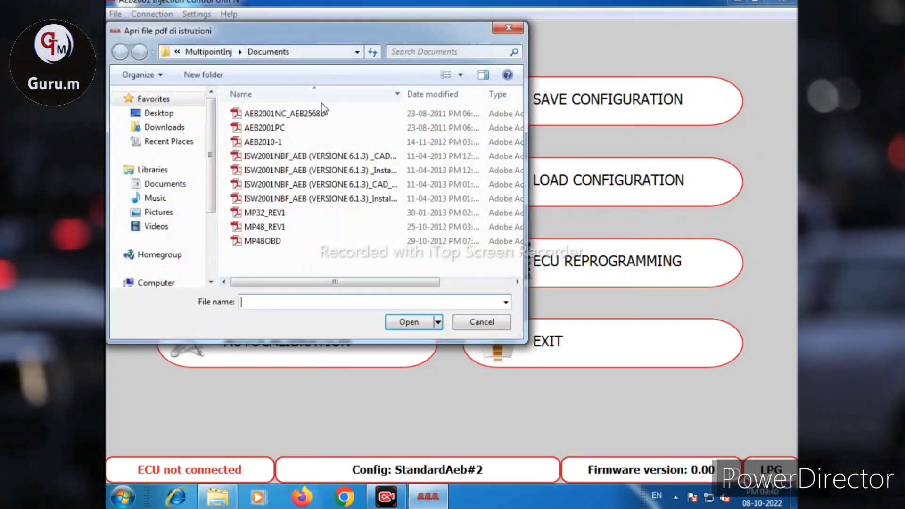
pyautogui.press('Escape')
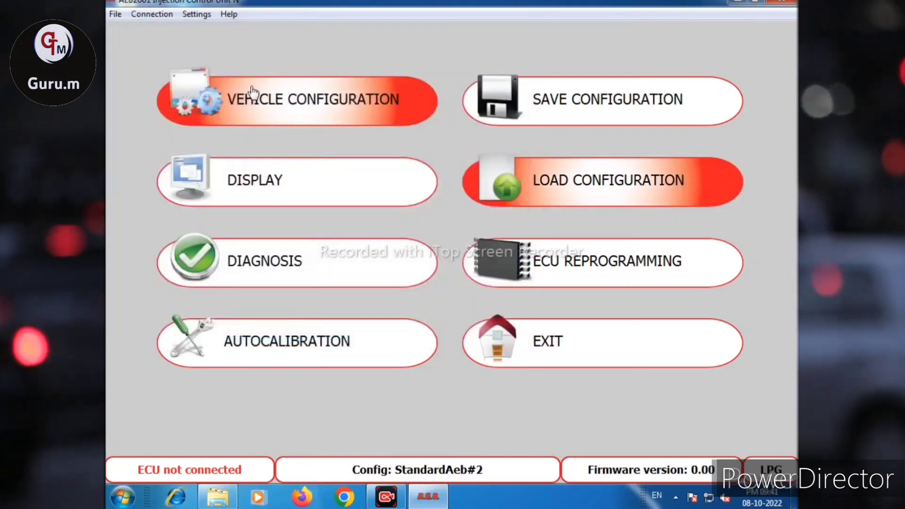
# - Look through the vehicle configuration pages from Change-over to Autocalibration, hiding and restoring the page list once, and close the configuration
pyautogui.click(254, 91)
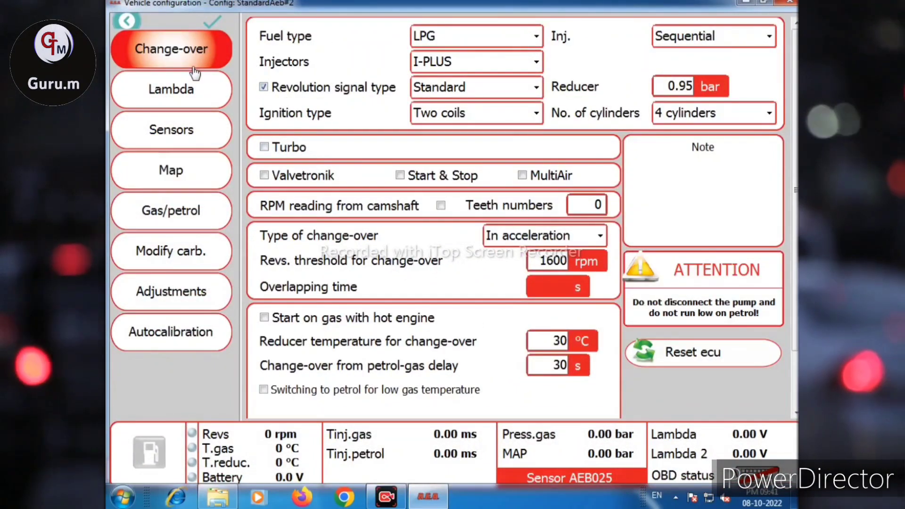
pyautogui.click(127, 21)
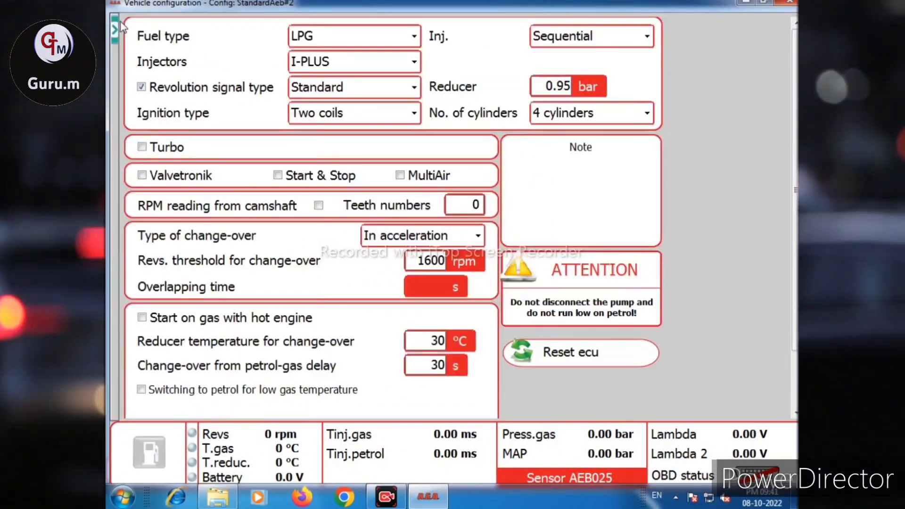
pyautogui.click(115, 31)
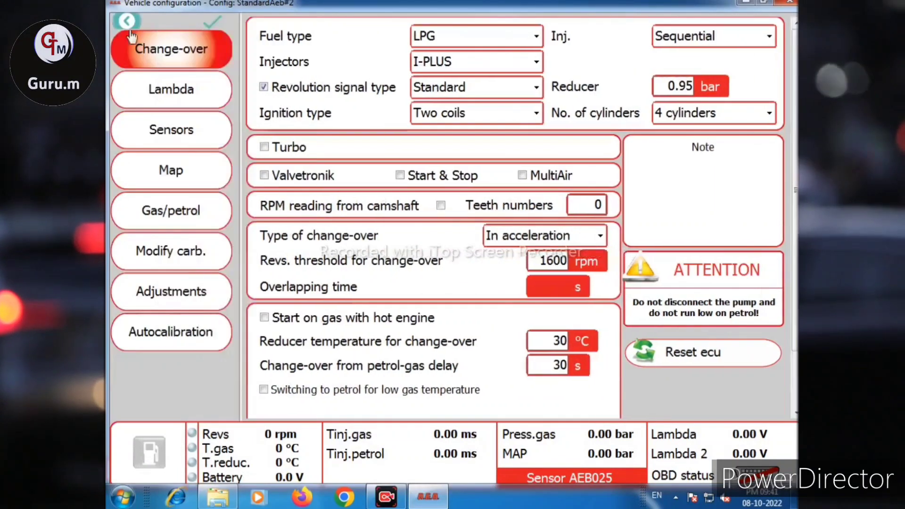
pyautogui.click(188, 91)
pyautogui.click(187, 143)
pyautogui.click(195, 172)
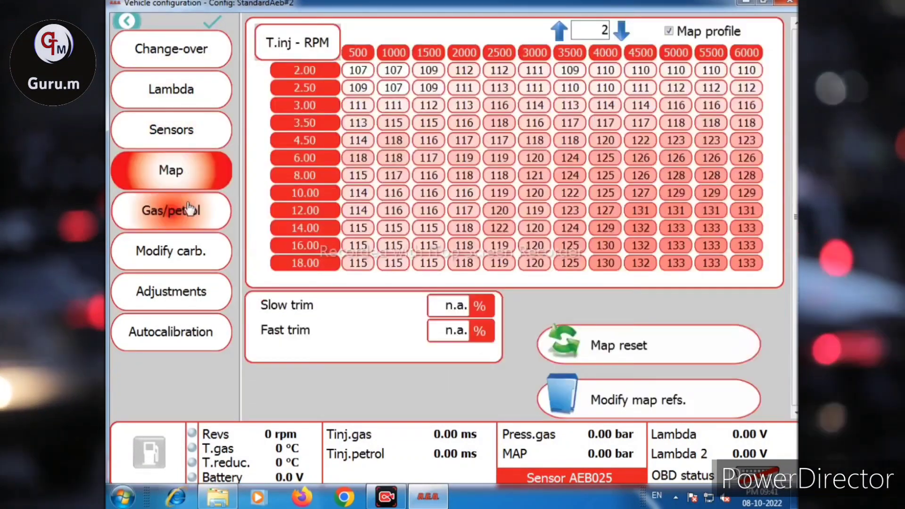
pyautogui.click(173, 210)
pyautogui.click(188, 252)
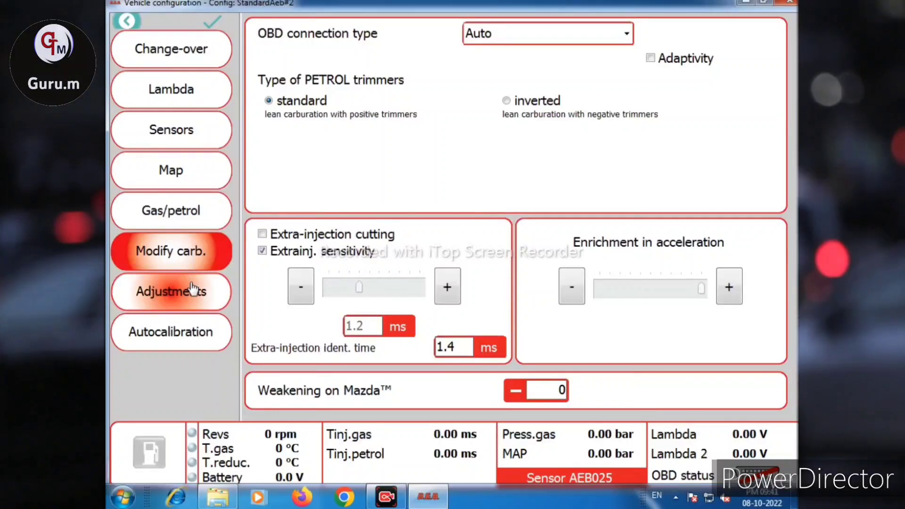
pyautogui.click(194, 289)
pyautogui.click(214, 327)
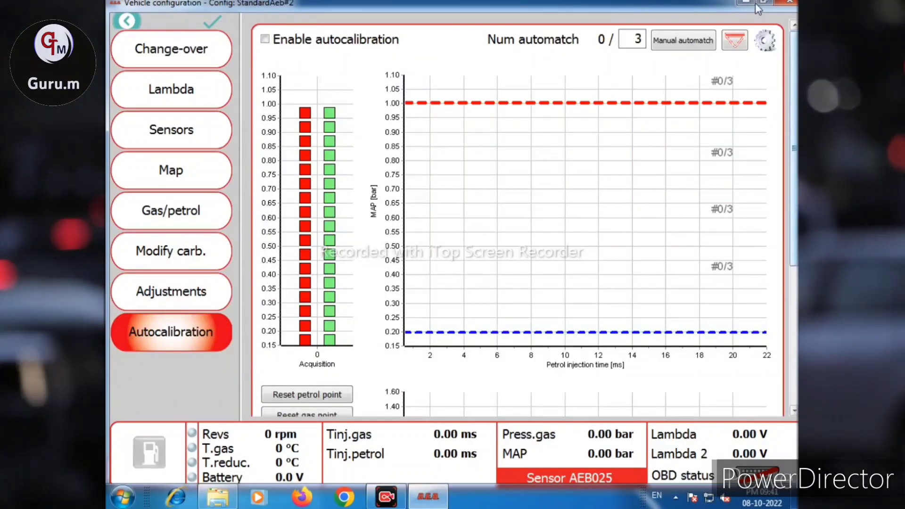
pyautogui.click(789, 2)
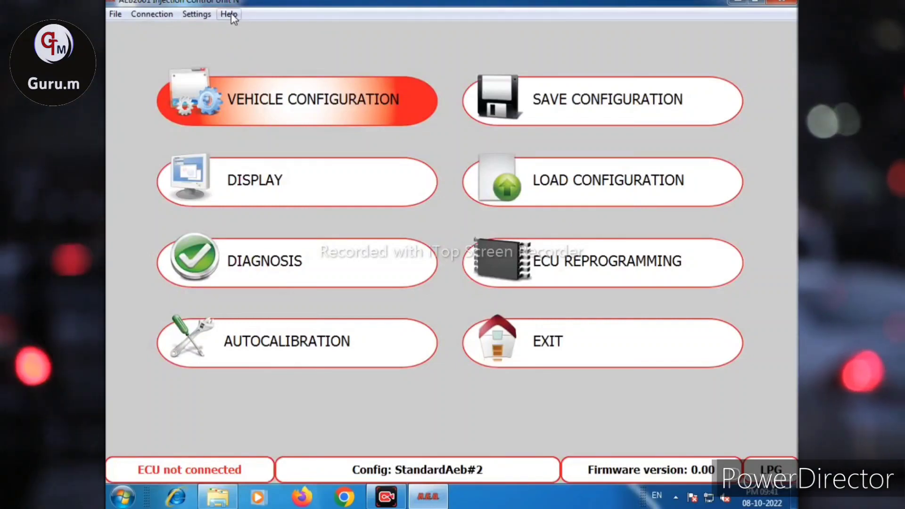
# - Open the MP32_REV1 PDF manual from the program's supplied instruction documents
pyautogui.click(171, 16)
pyautogui.moveTo(225, 16)
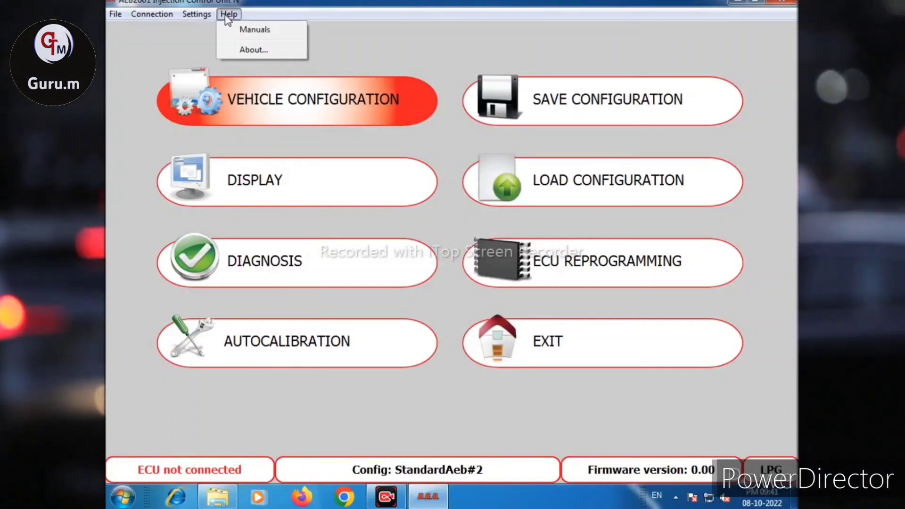
pyautogui.moveTo(151, 17)
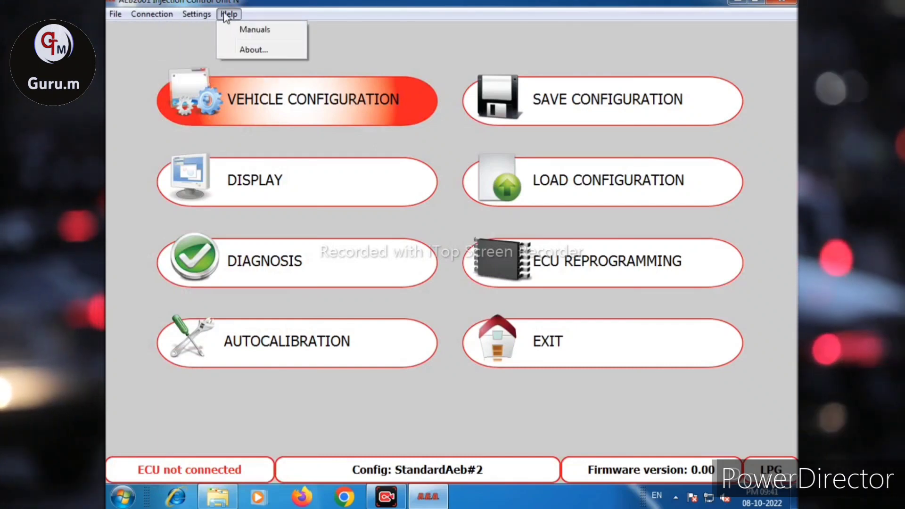
pyautogui.click(253, 29)
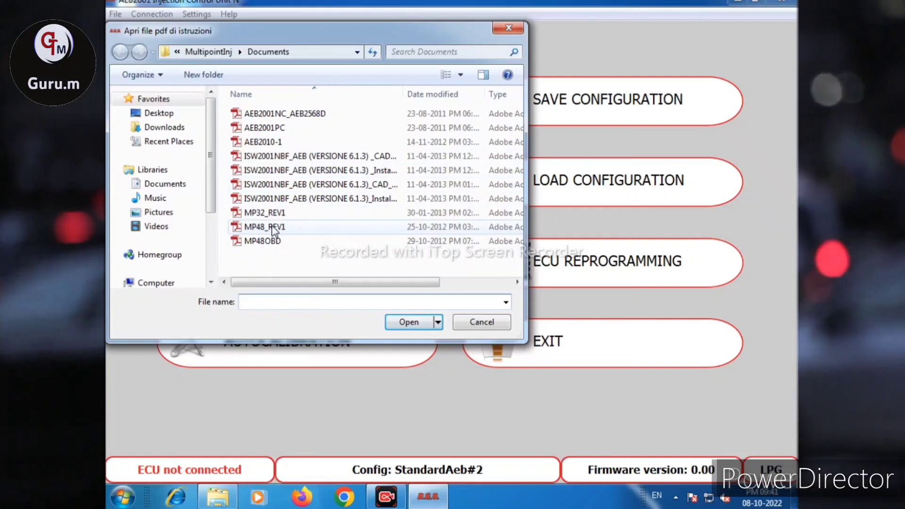
pyautogui.doubleClick(271, 214)
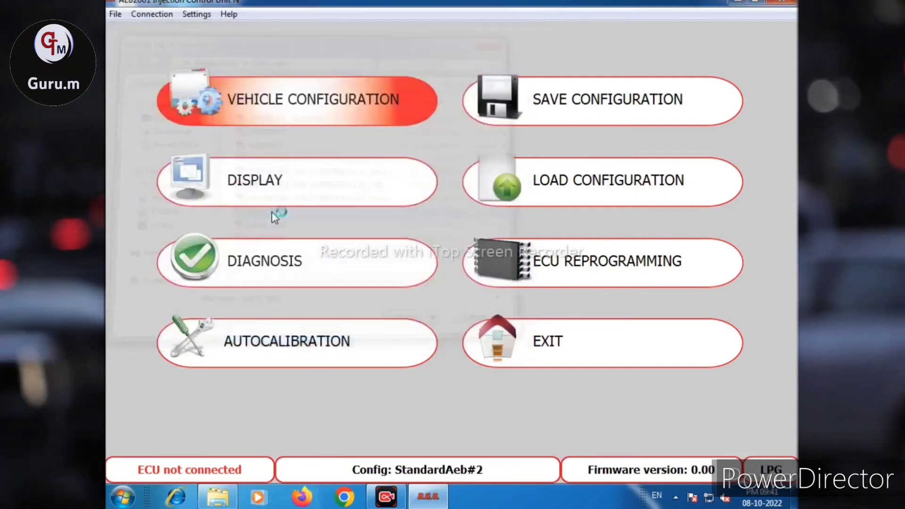